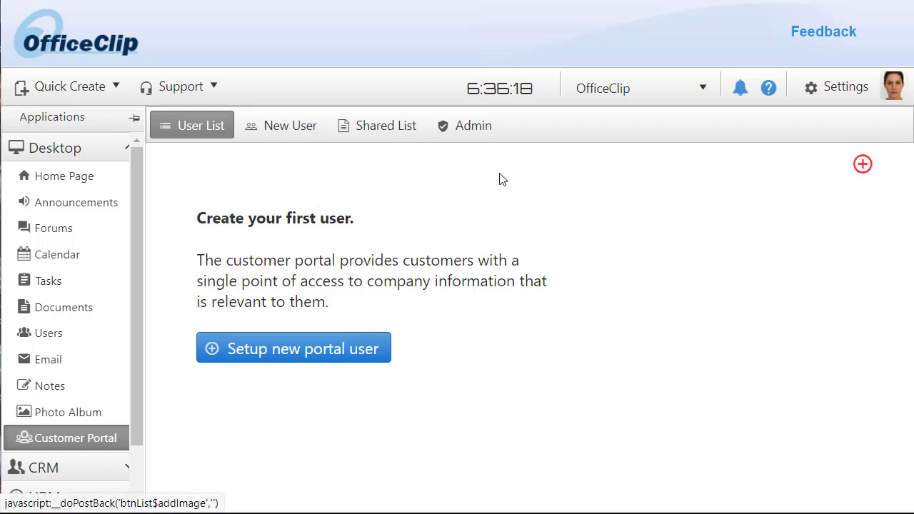
- Start a new portal user and autofill the name and email from a saved contact
click(289, 125)
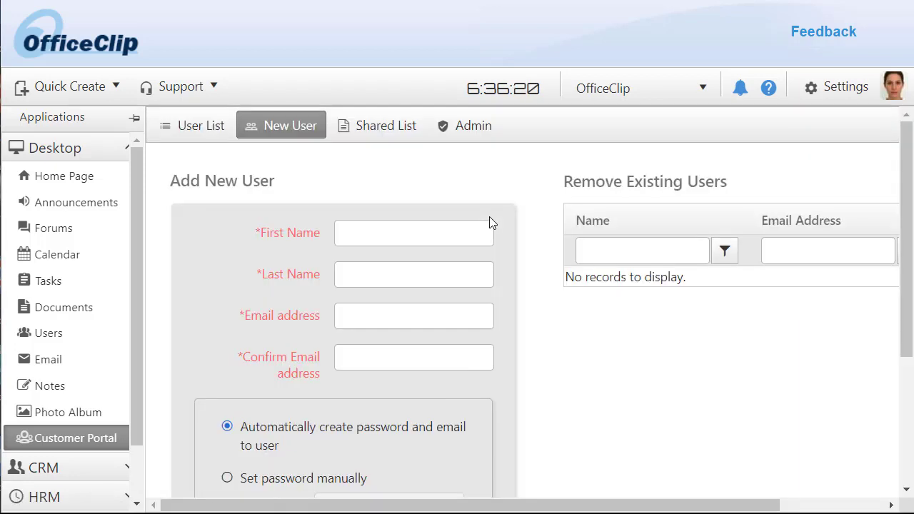
click(452, 235)
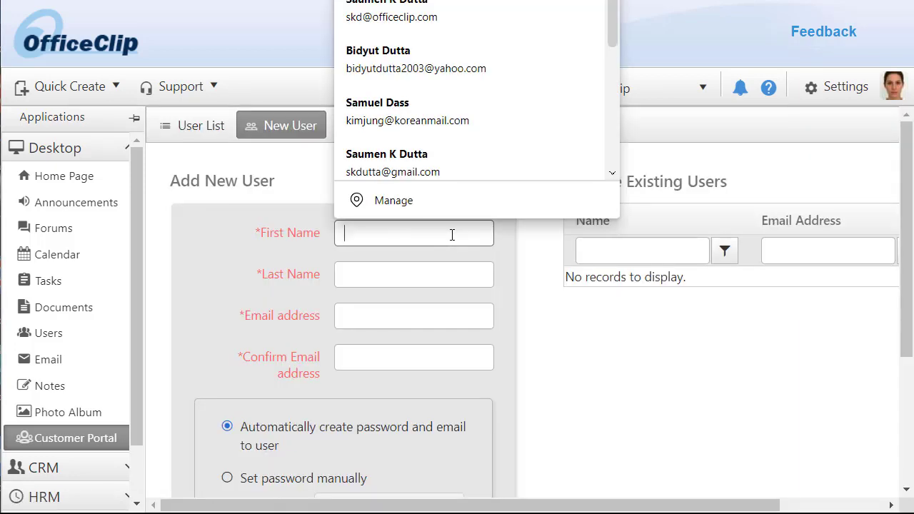
click(434, 107)
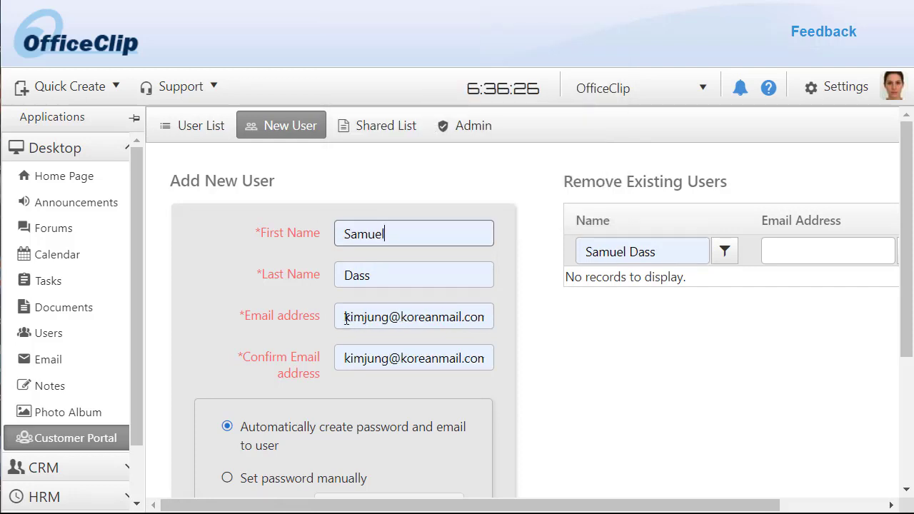
scroll(561, 370, down, 2)
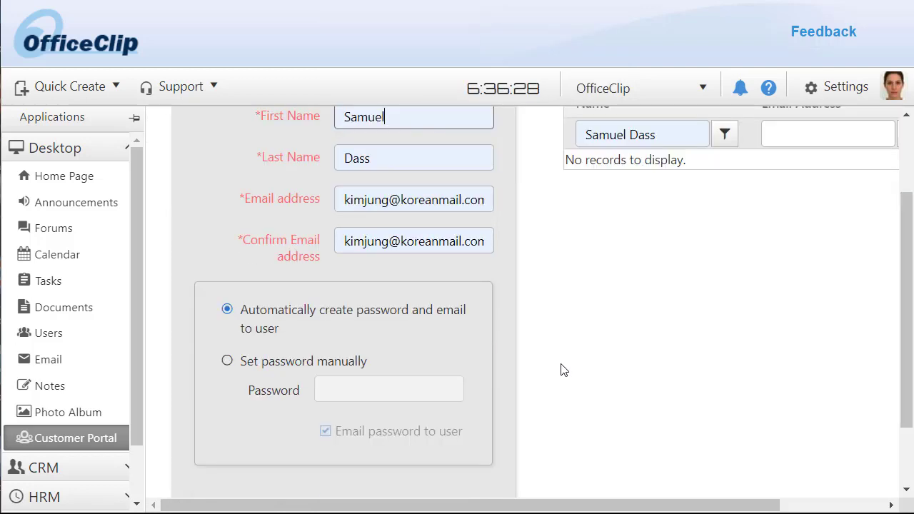
scroll(561, 370, down, 2)
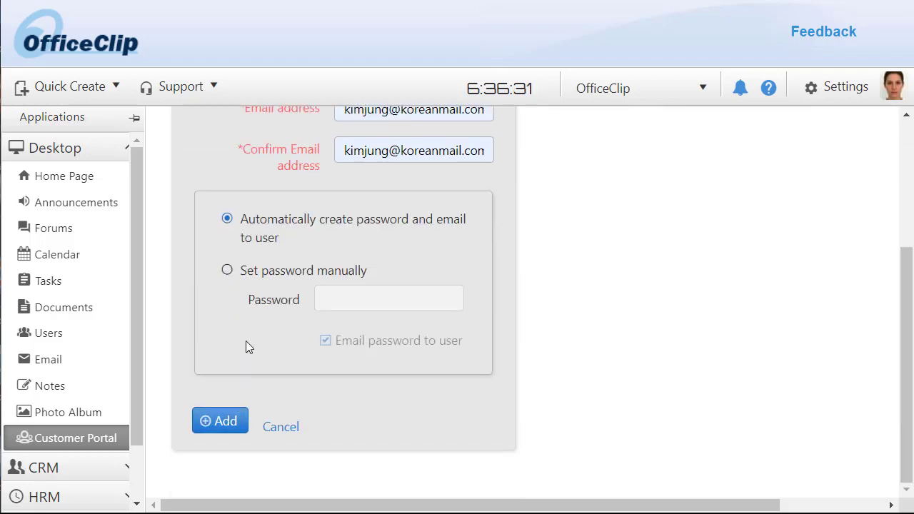
- Set the user's password manually without emailing it, add the user, and view the user list
click(226, 272)
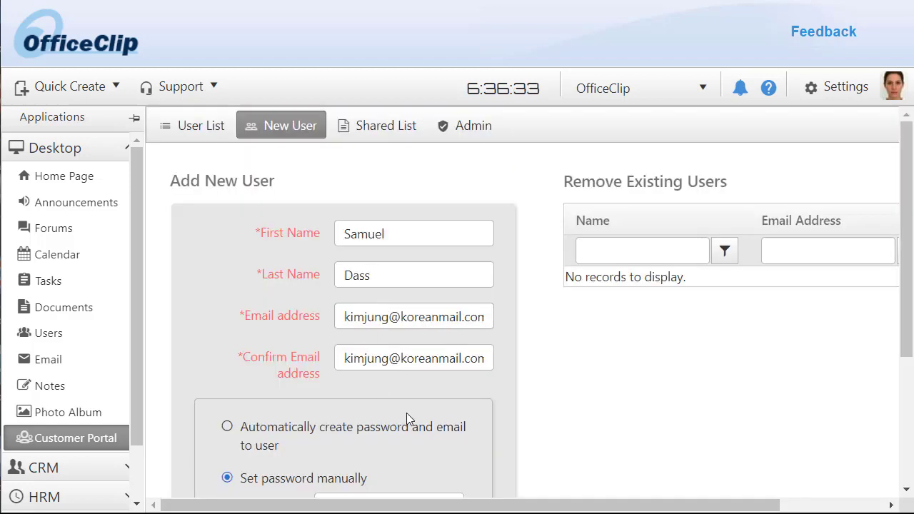
click(370, 294)
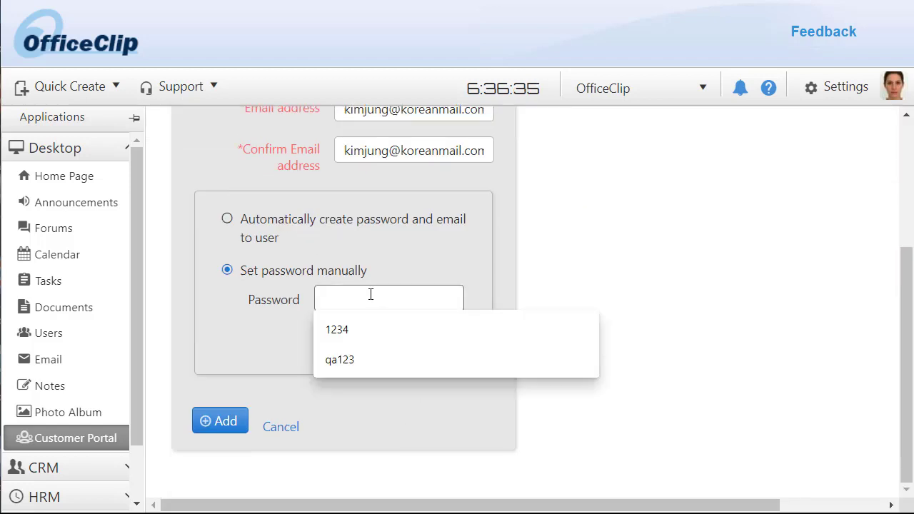
text(1234)
click(326, 340)
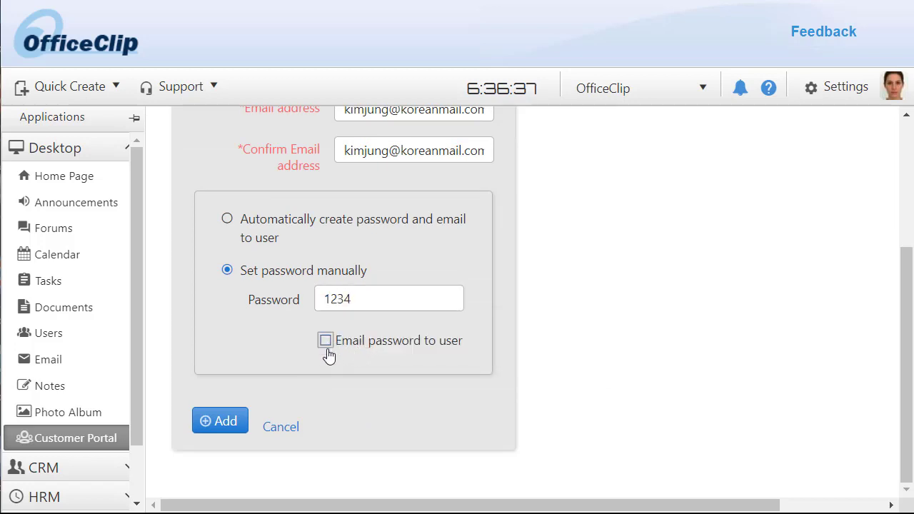
click(222, 423)
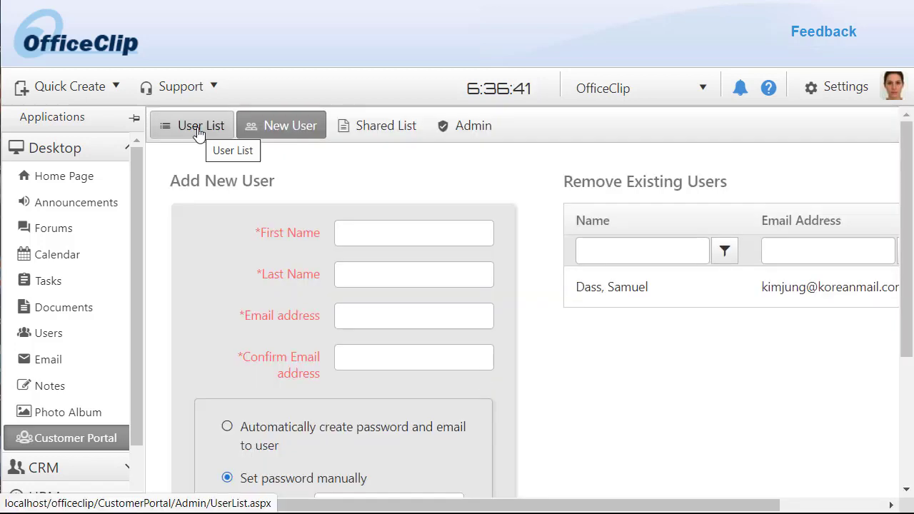
click(198, 134)
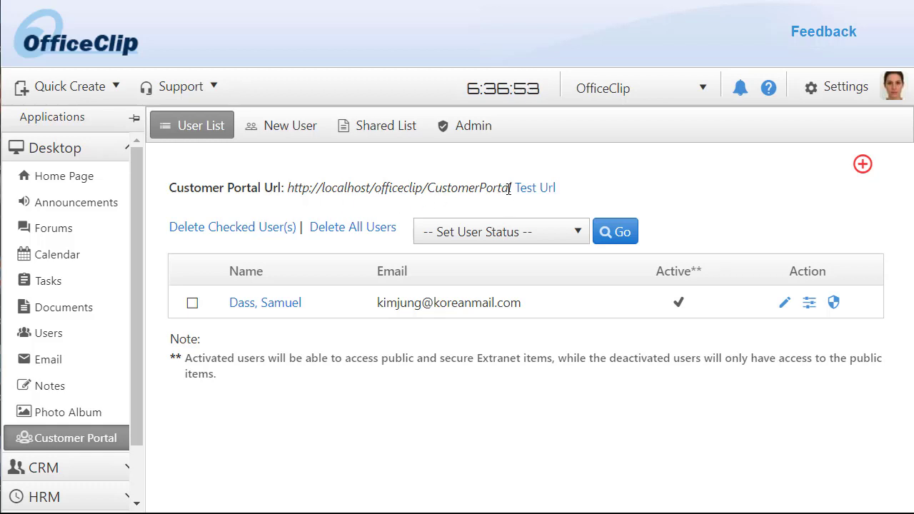
- Open the portal Test Url and log in with the new user's email address and password
click(532, 191)
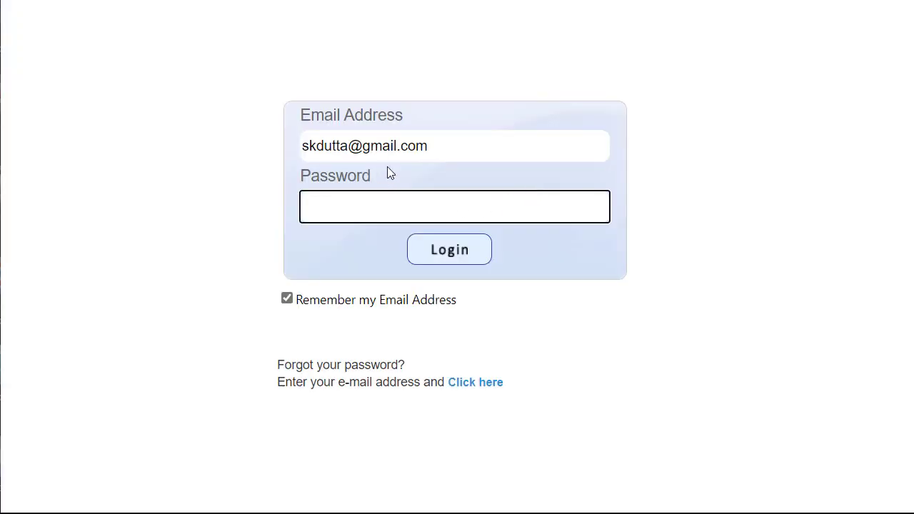
drag(448, 151, 298, 161)
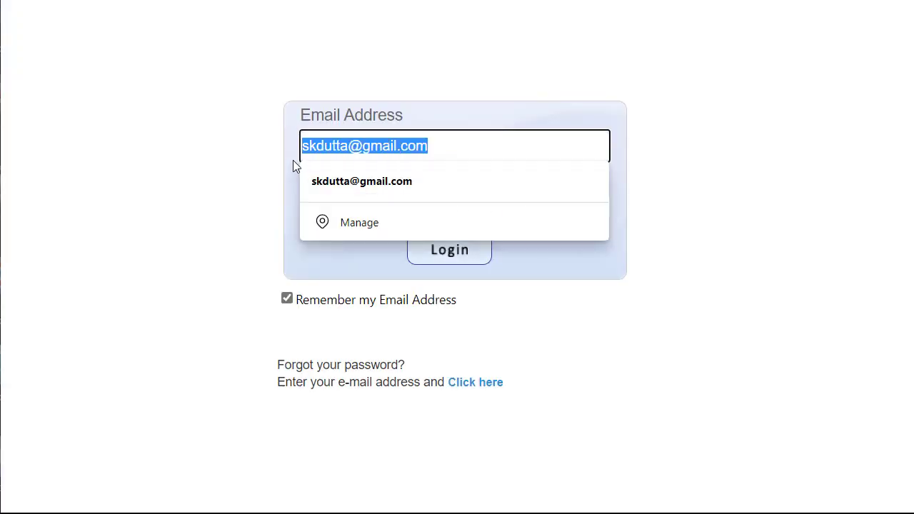
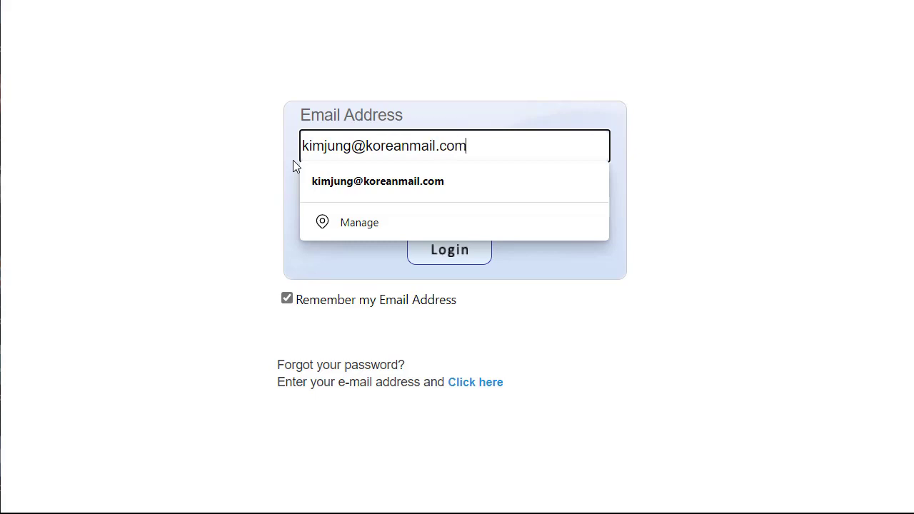
click(385, 180)
click(369, 209)
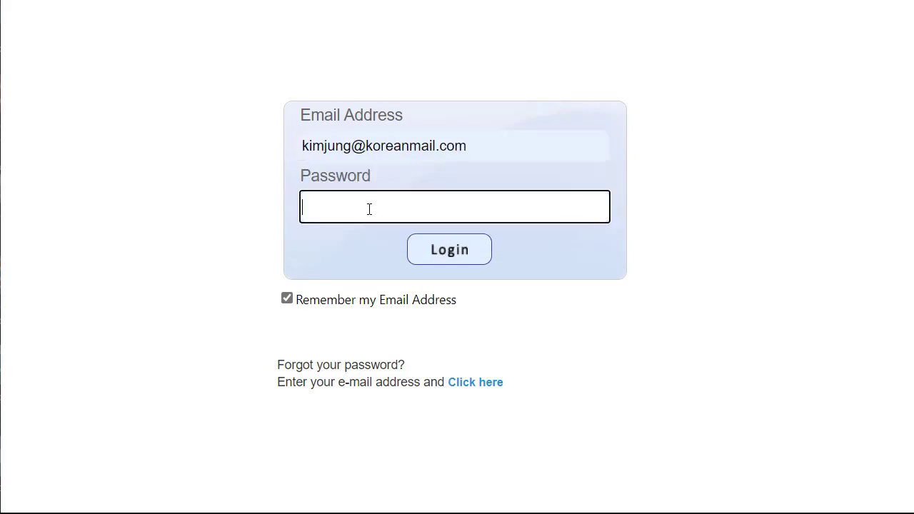
text(1234)
click(450, 252)
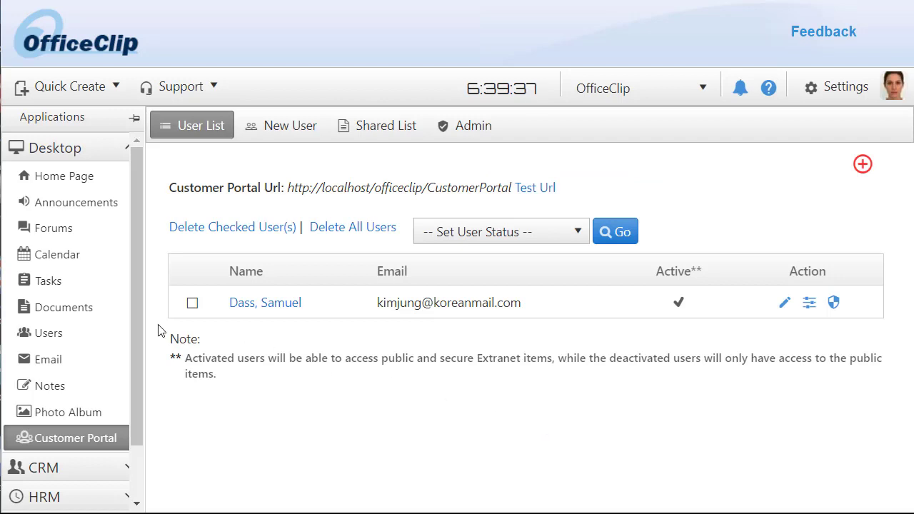
- Share ASV_Report_2020-08-11.pdf from Documents > Test Folder, deleting ' + 0' from the share name
click(60, 309)
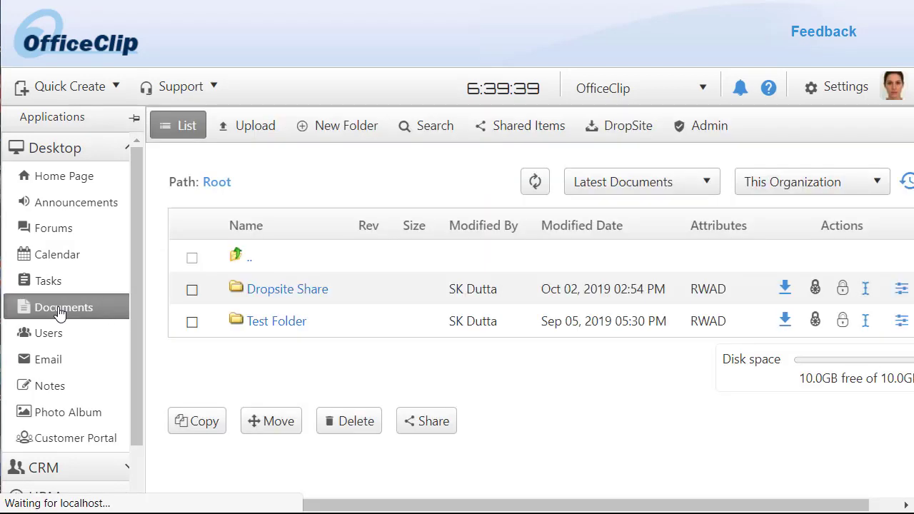
click(275, 325)
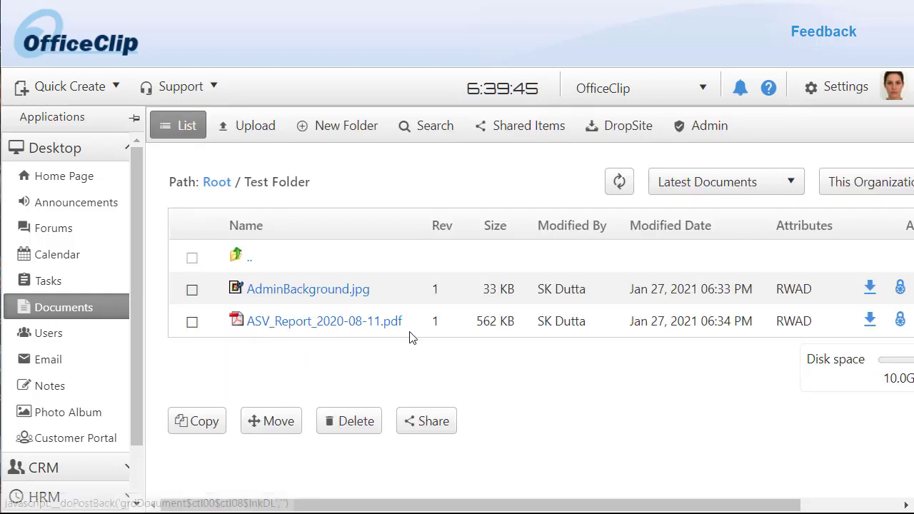
click(192, 323)
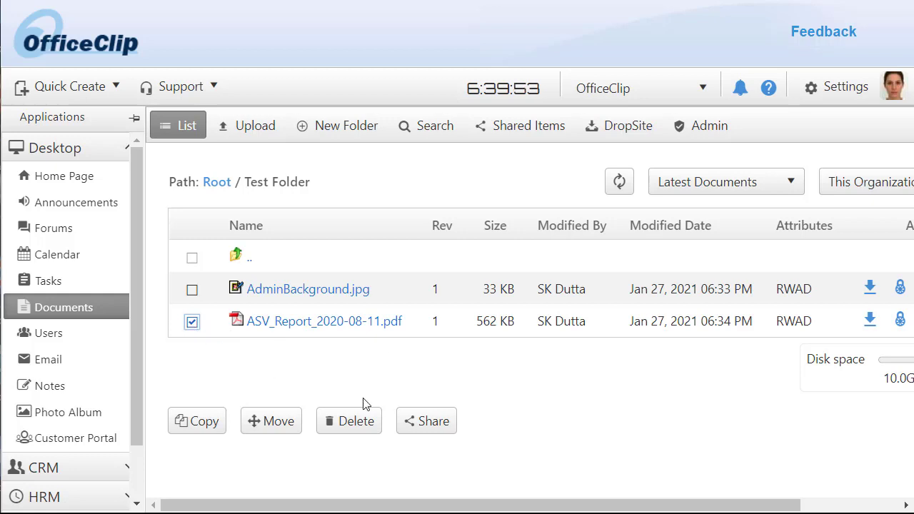
click(430, 424)
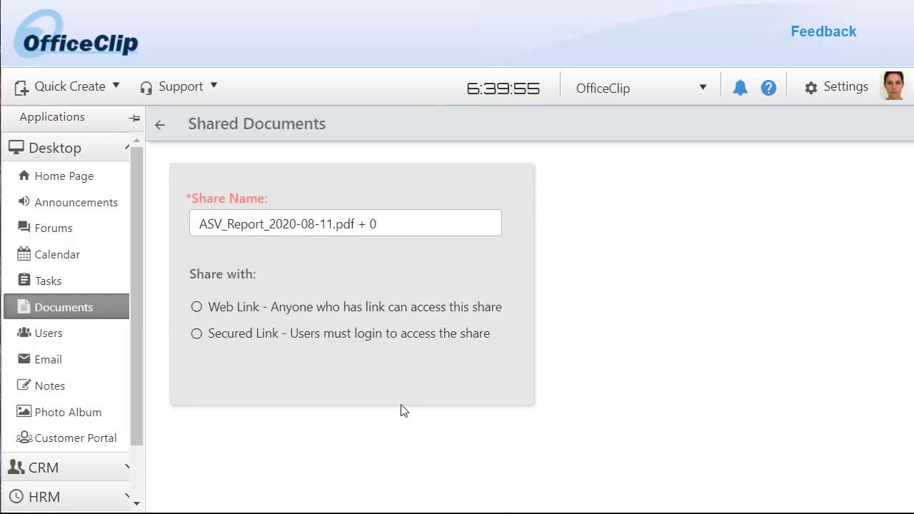
drag(355, 224, 389, 224)
key(BackSpace)
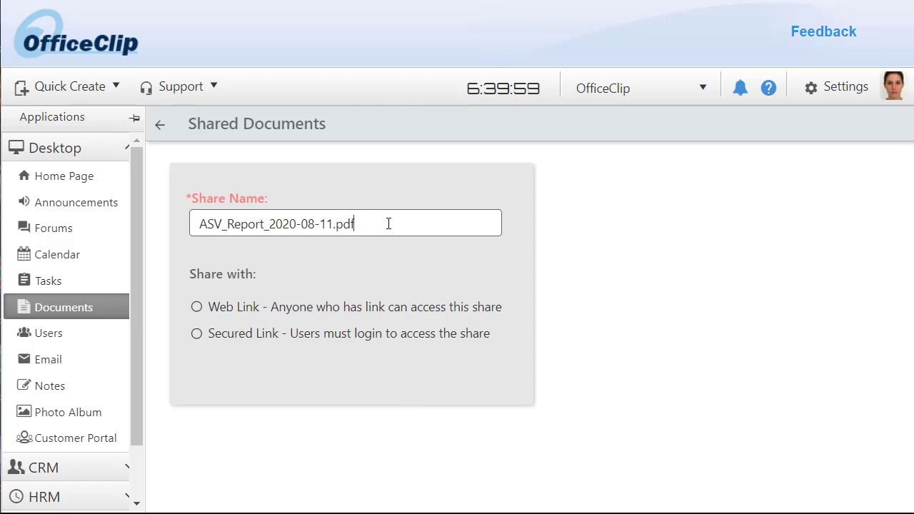
- Choose a Secured Link share and select the new portal user in the Users list
click(196, 334)
scroll(580, 329, down, 2)
click(439, 311)
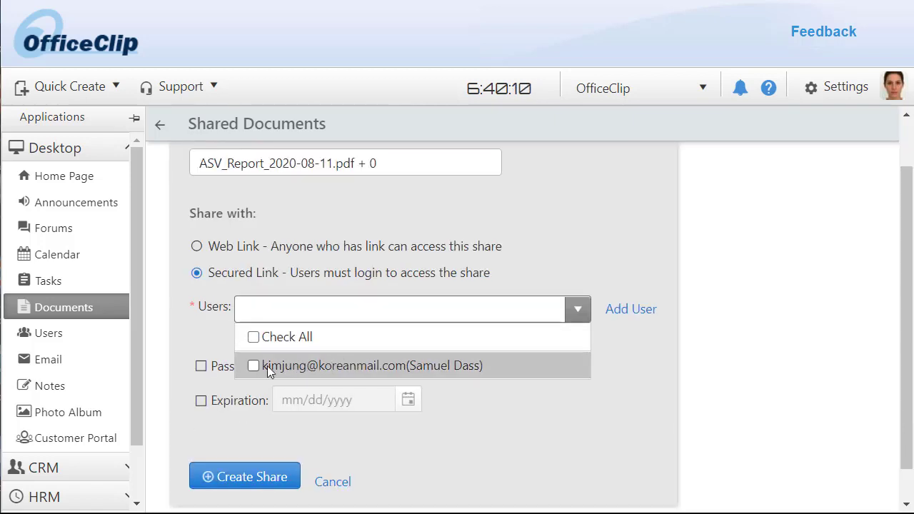
click(252, 366)
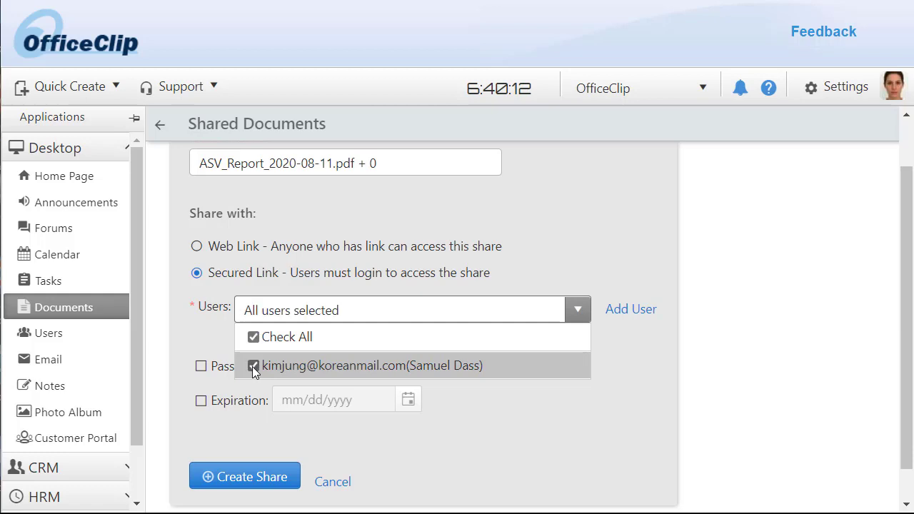
click(609, 354)
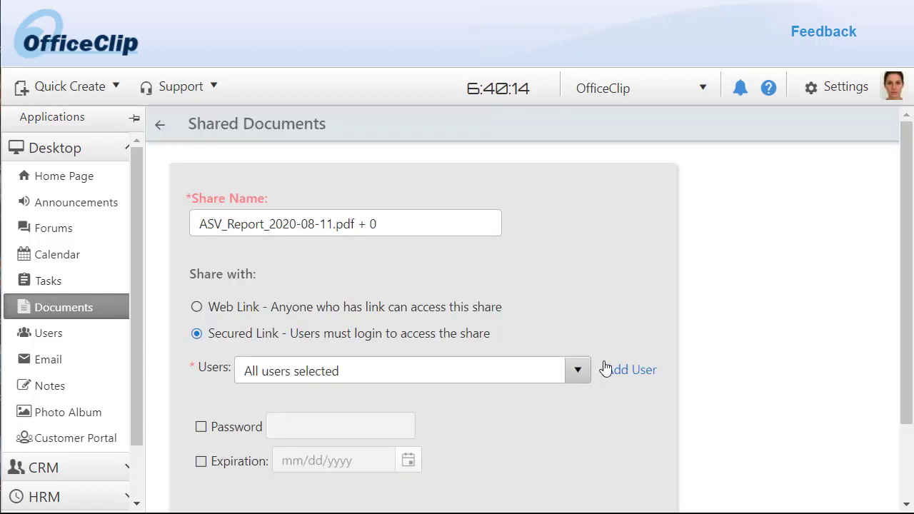
- Protect the share with a password and create it
scroll(718, 335, down, 2)
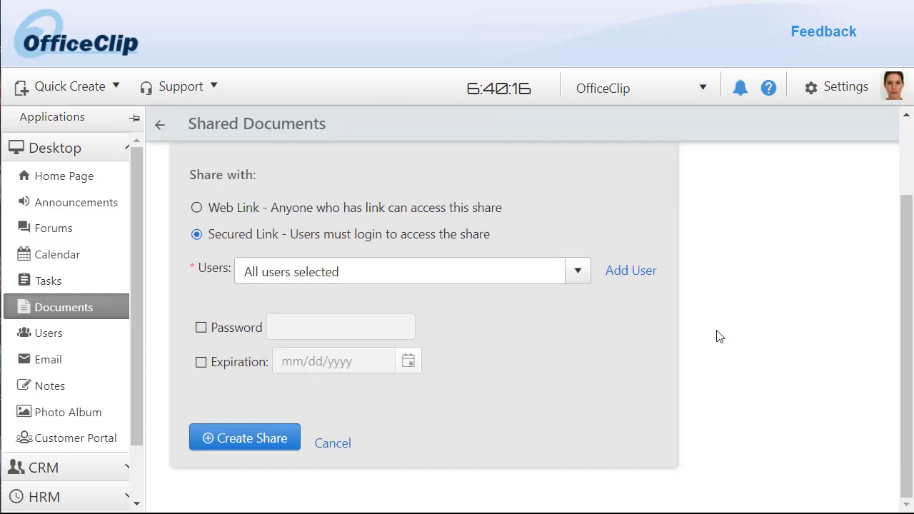
click(203, 329)
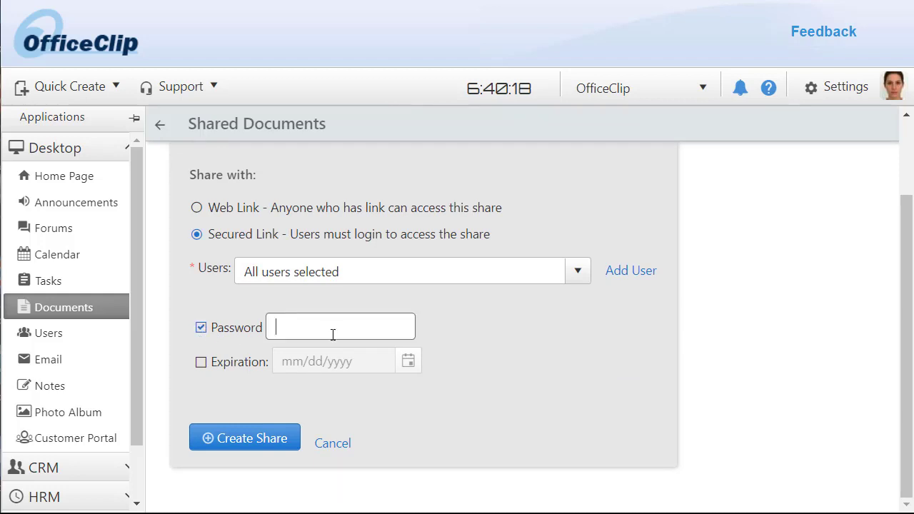
text(abcd)
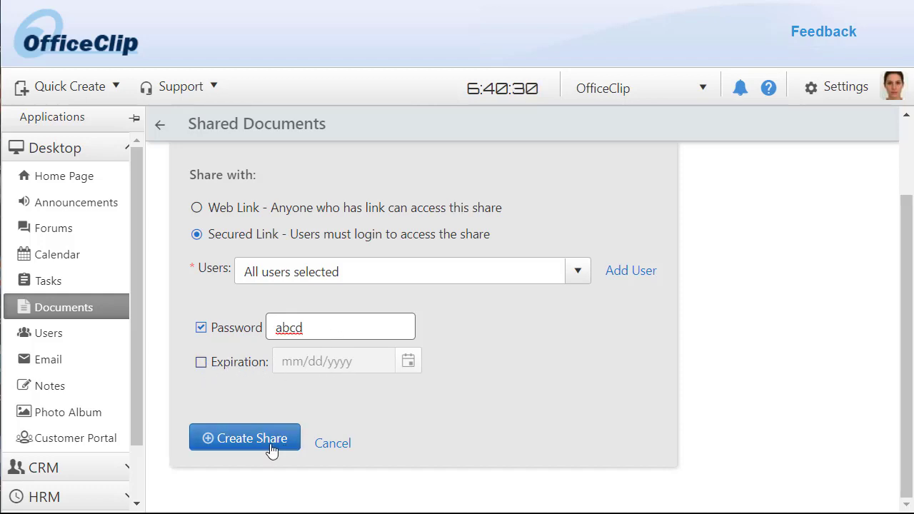
click(269, 448)
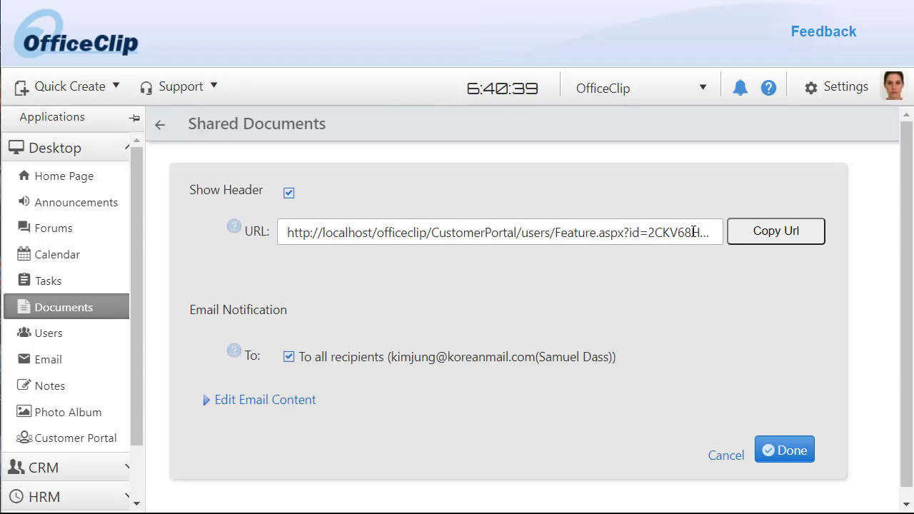
- Review the notification email content, then cancel back to the Test Folder list
click(206, 404)
scroll(511, 380, down, 3)
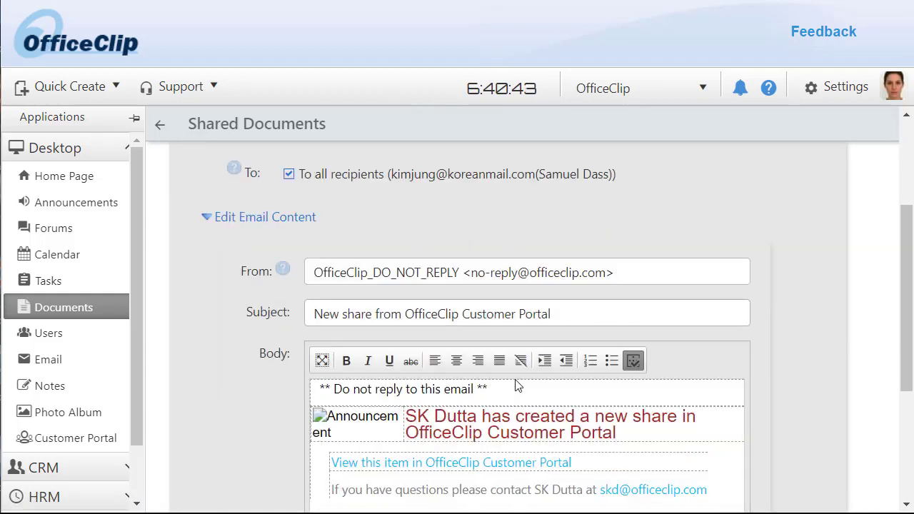
scroll(516, 383, down, 3)
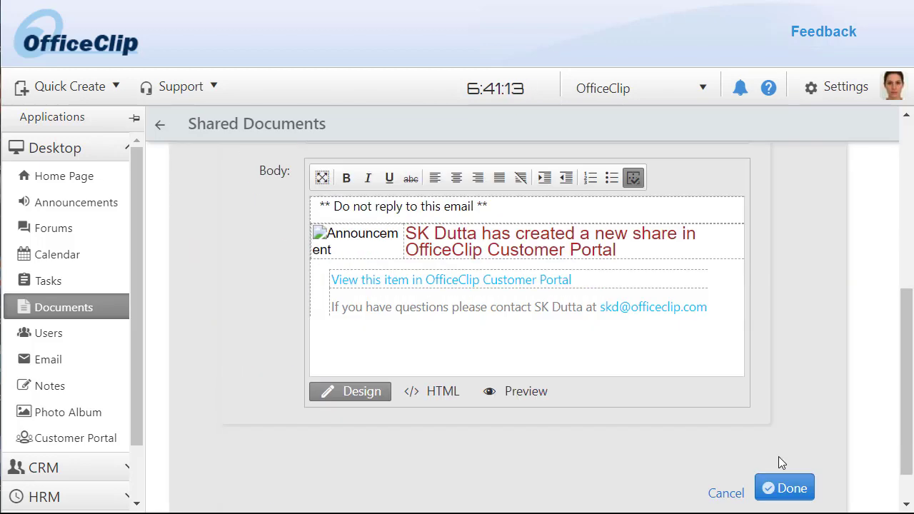
click(727, 493)
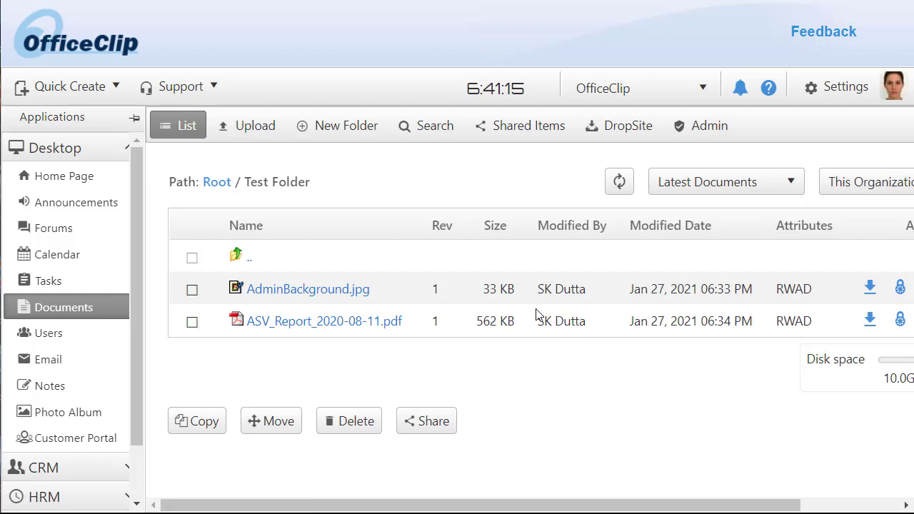
- Check the Customer Portal's Shared List to confirm the ASV report share is listed
click(528, 126)
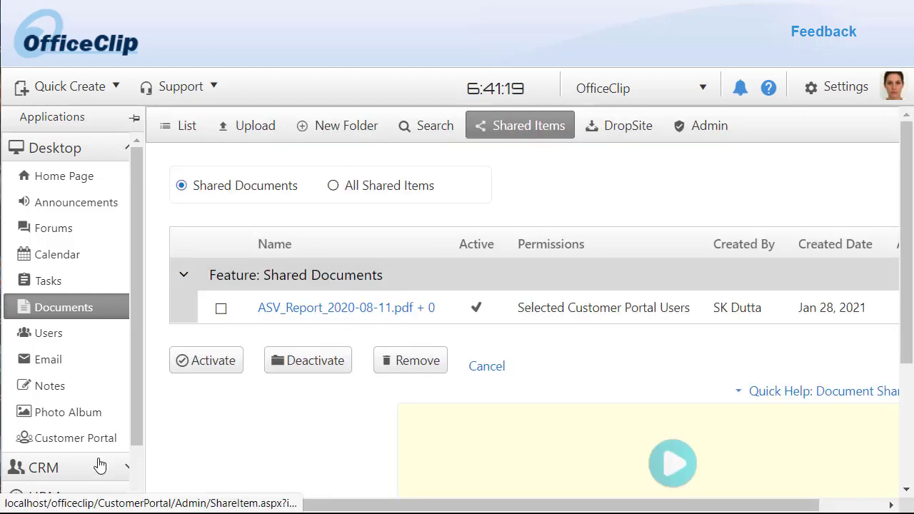
click(83, 442)
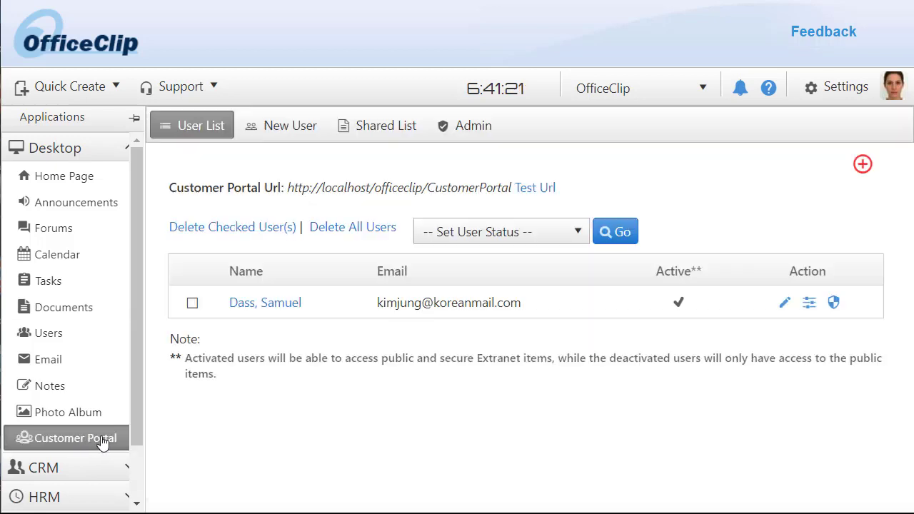
click(379, 131)
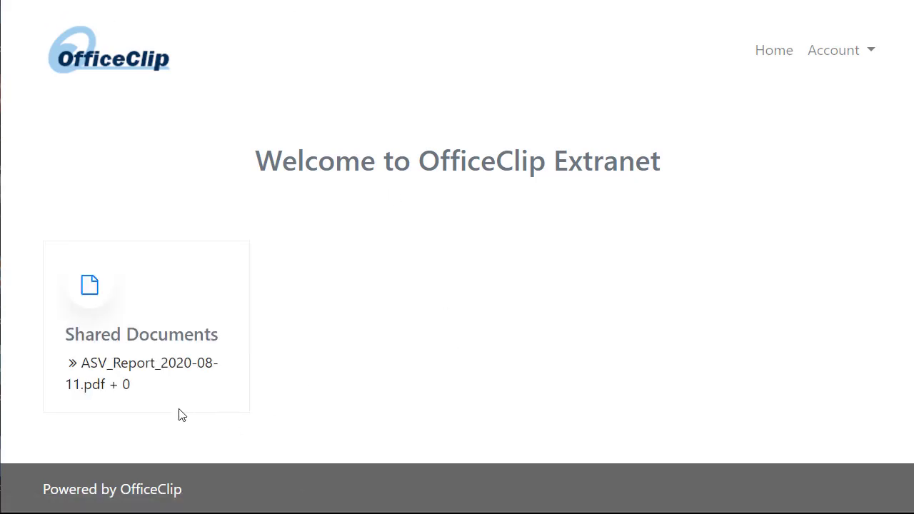
- Unlock the shared ASV report by submitting its share password
click(131, 367)
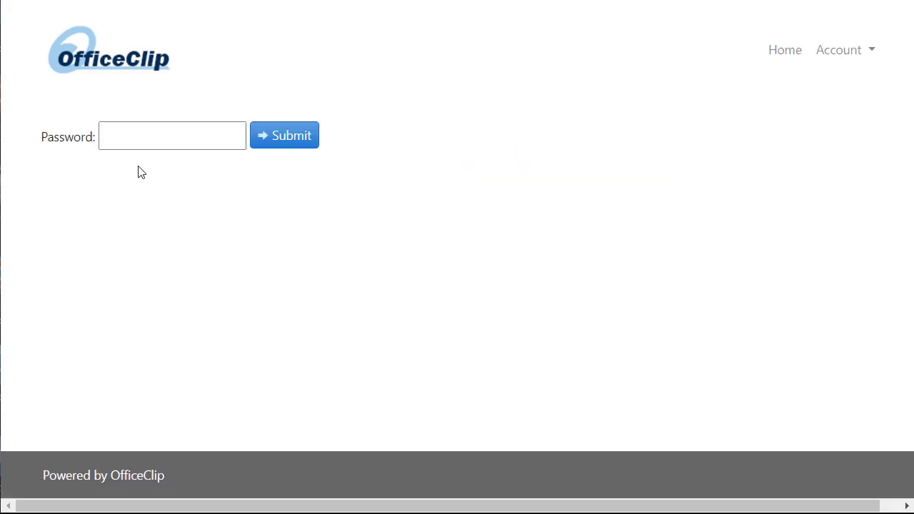
click(136, 141)
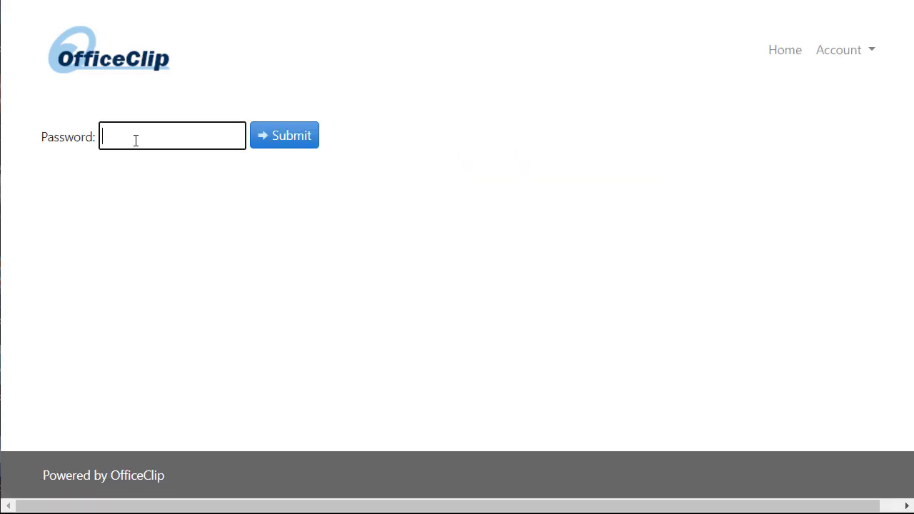
text(••••)
click(289, 143)
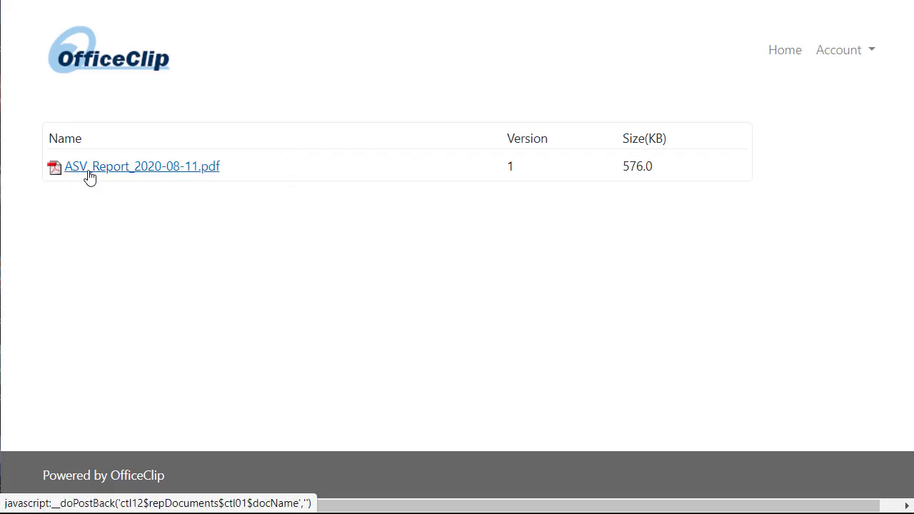
- View the ASV report in a pop-out window, close it, and reopen Documents > Test Folder
click(120, 171)
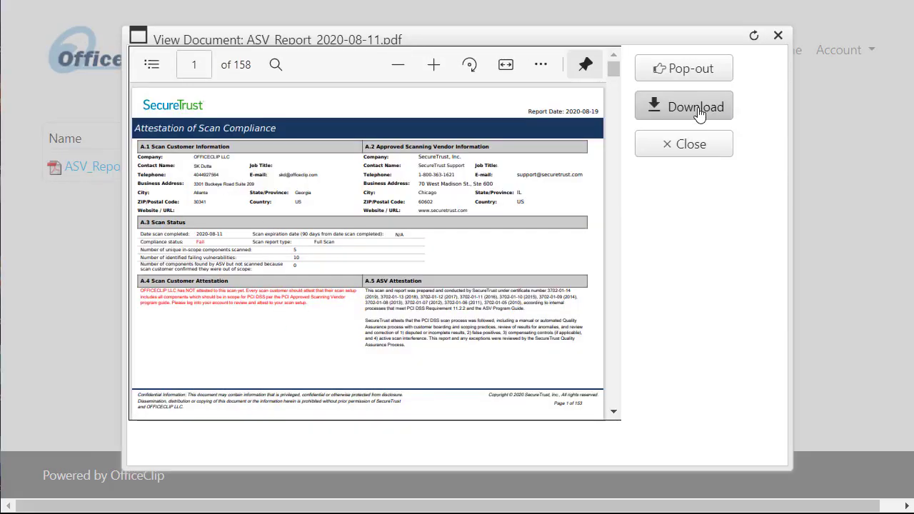
click(688, 78)
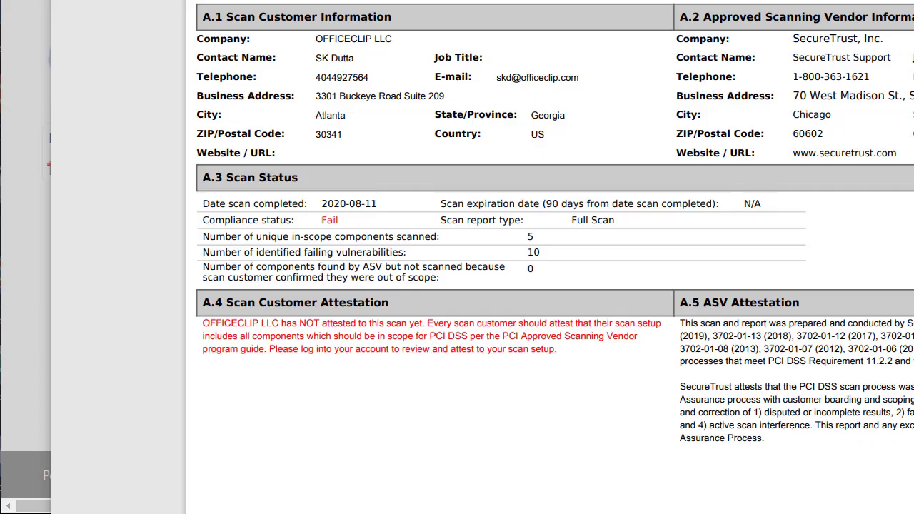
key(alt+F4)
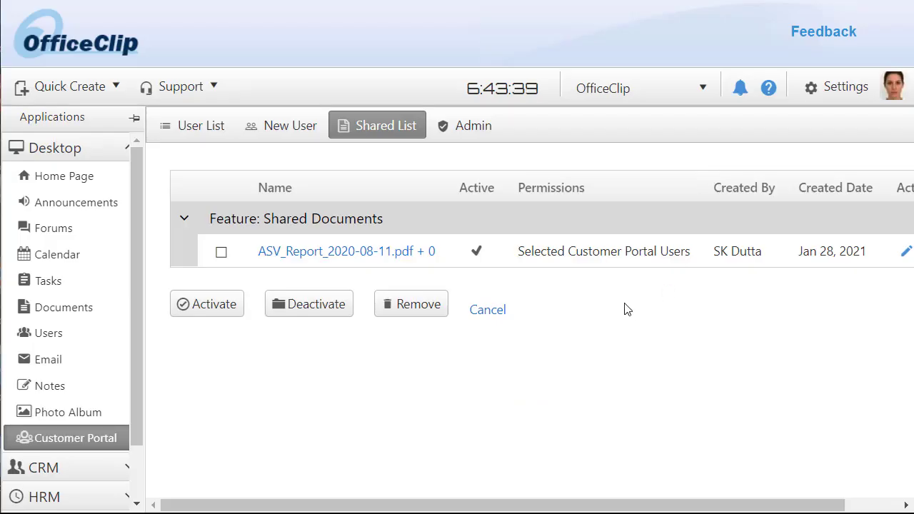
click(486, 309)
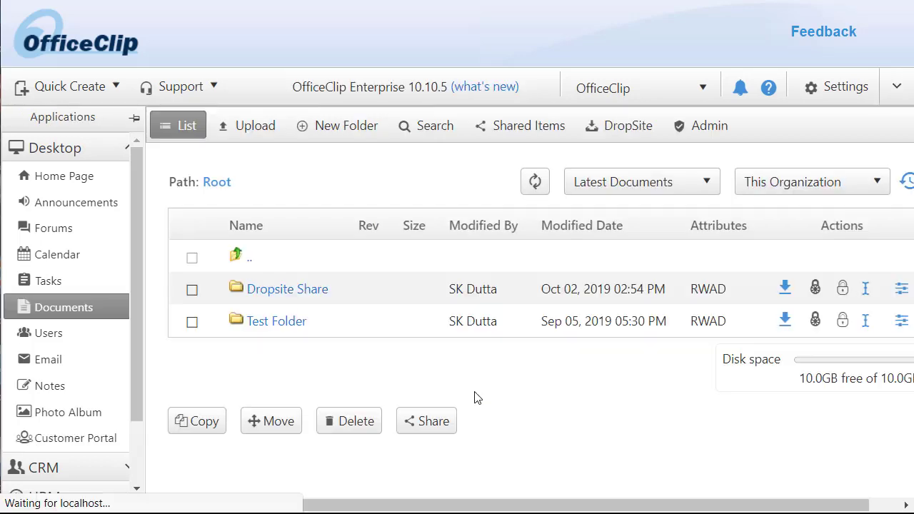
click(262, 323)
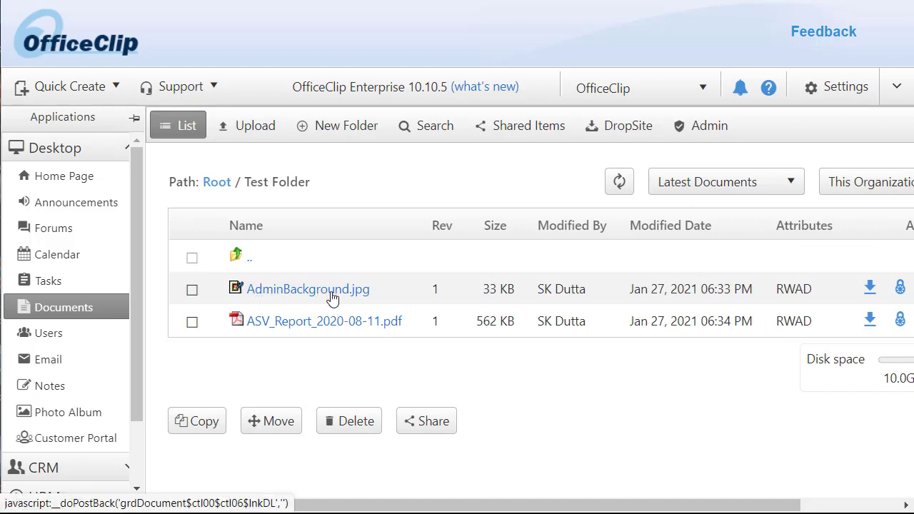
- Create a Web Link share for AdminBackground.jpg and copy its URL
click(390, 298)
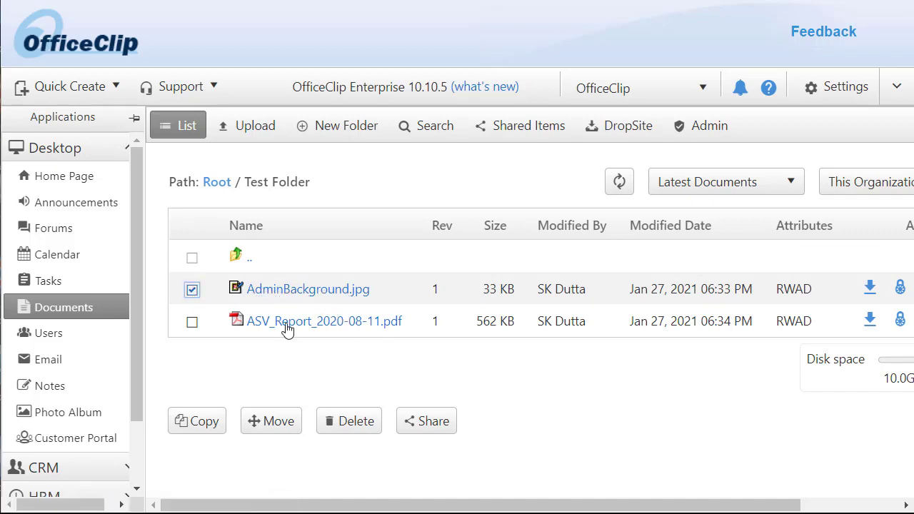
click(435, 426)
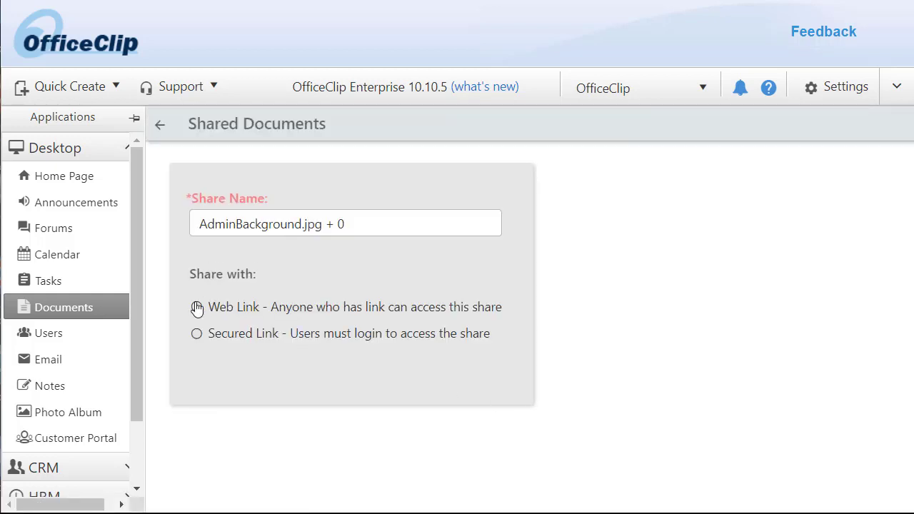
click(197, 308)
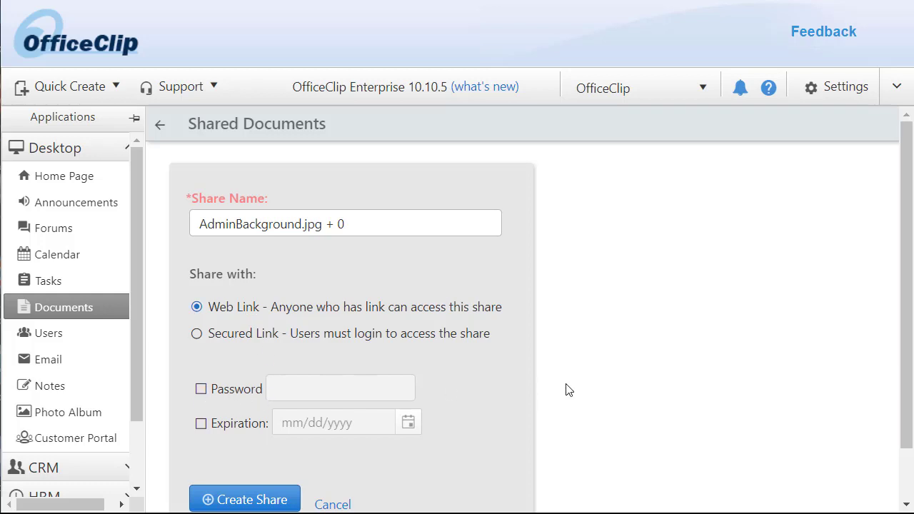
scroll(565, 389, down, 1)
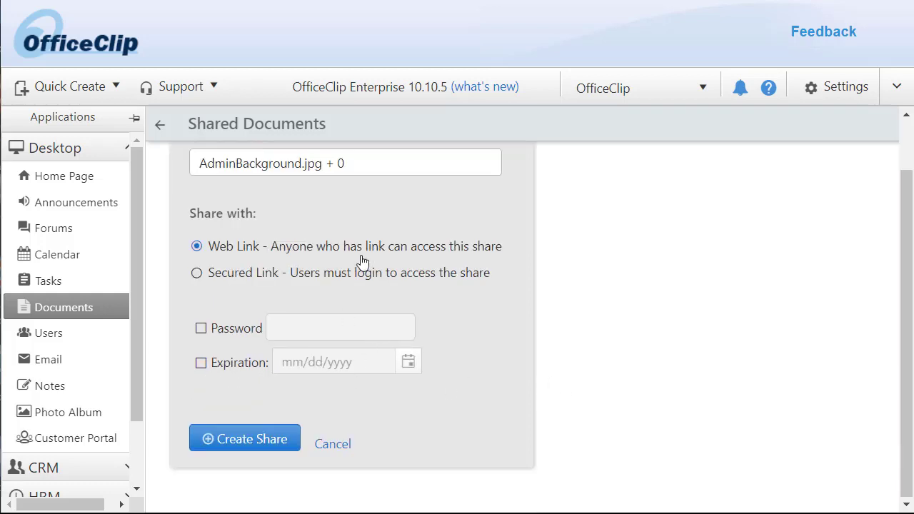
click(243, 440)
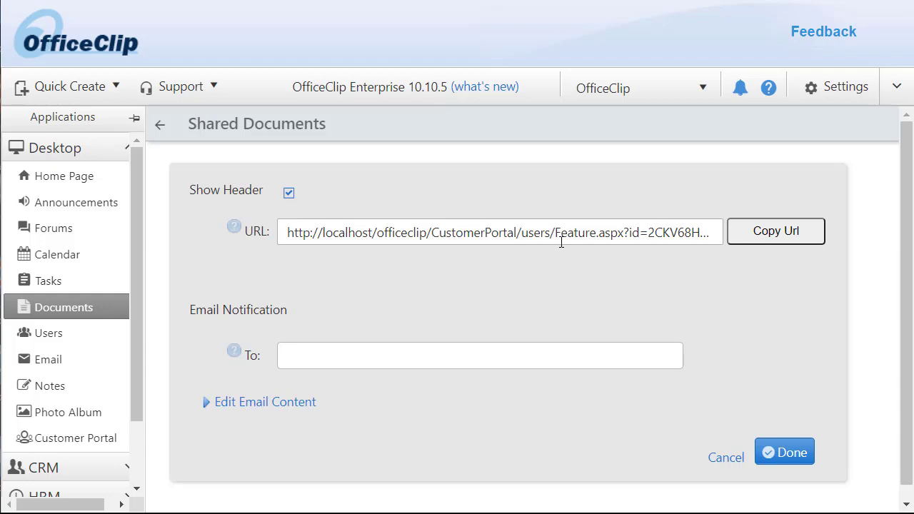
click(761, 238)
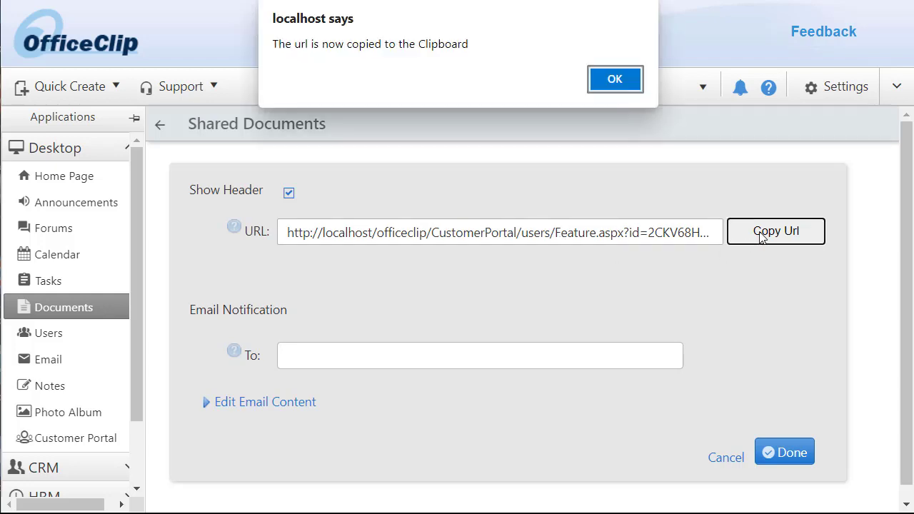
- Load the copied share URL in a new tab and preview AdminBackground.jpg, then close the preview
click(624, 79)
key(ctrl+t)
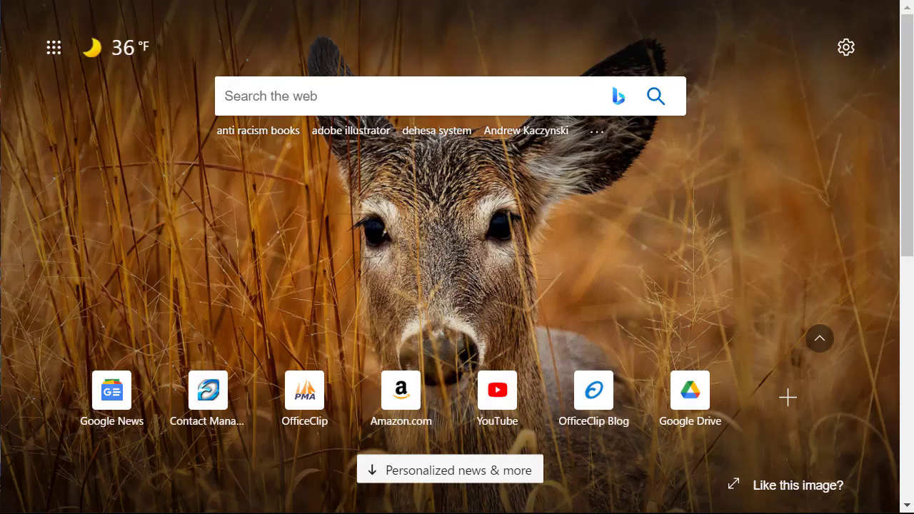
key(ctrl+v)
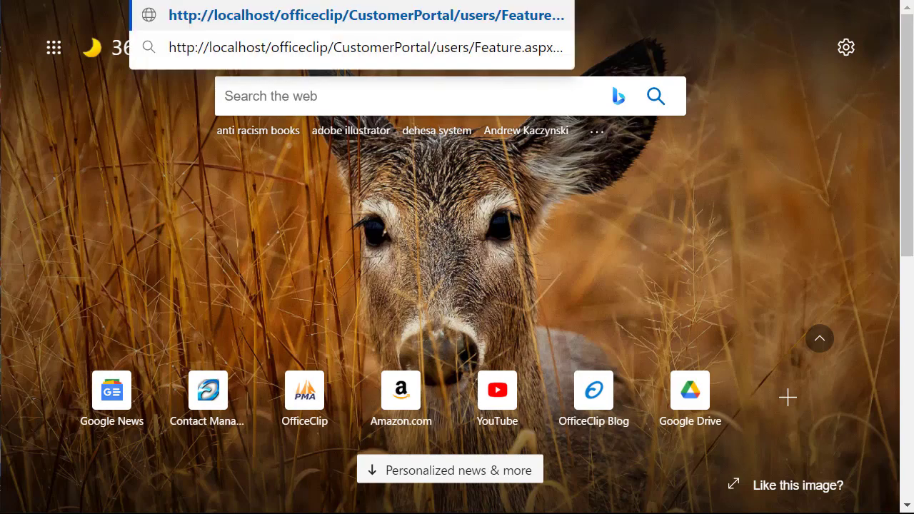
key(Return)
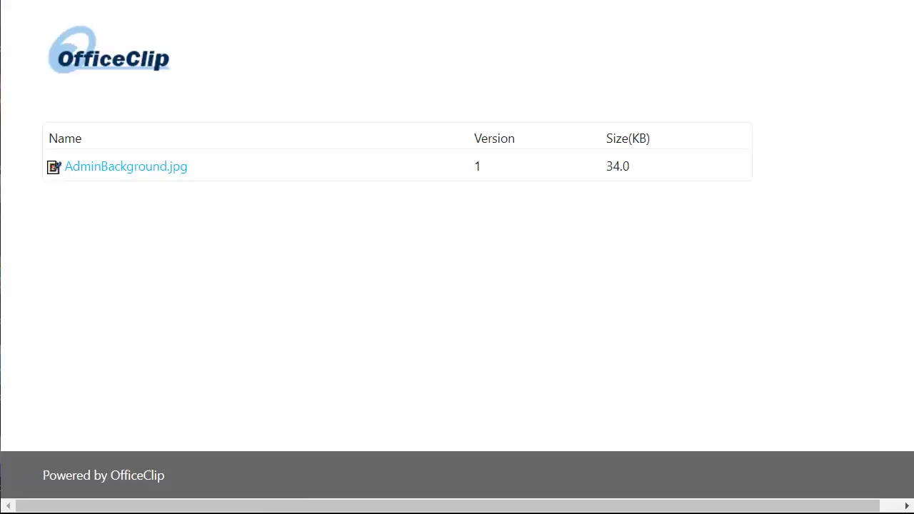
click(151, 176)
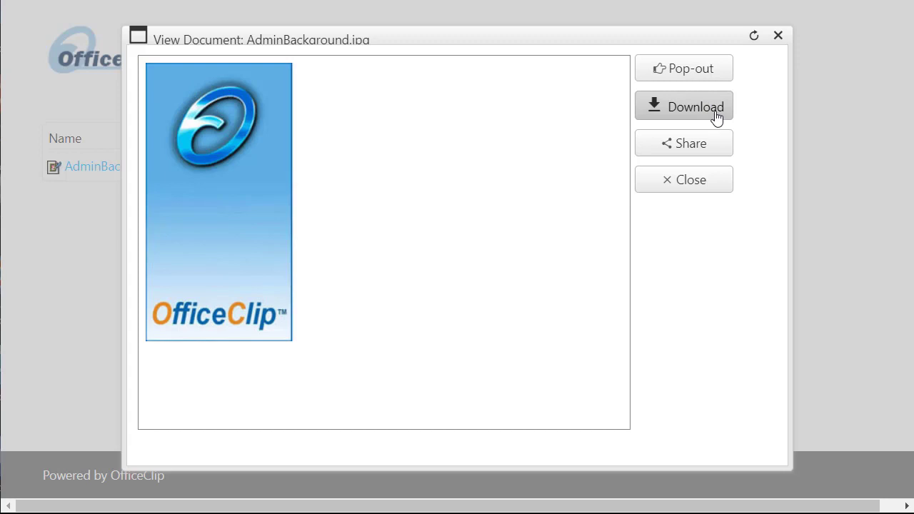
click(779, 37)
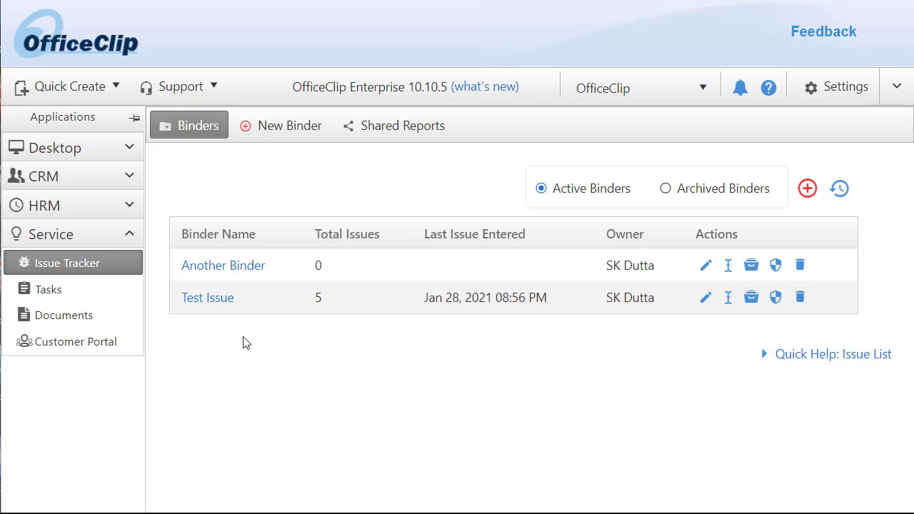
- Open the Test Issue binder's Web Forms list and start a new web form
click(209, 299)
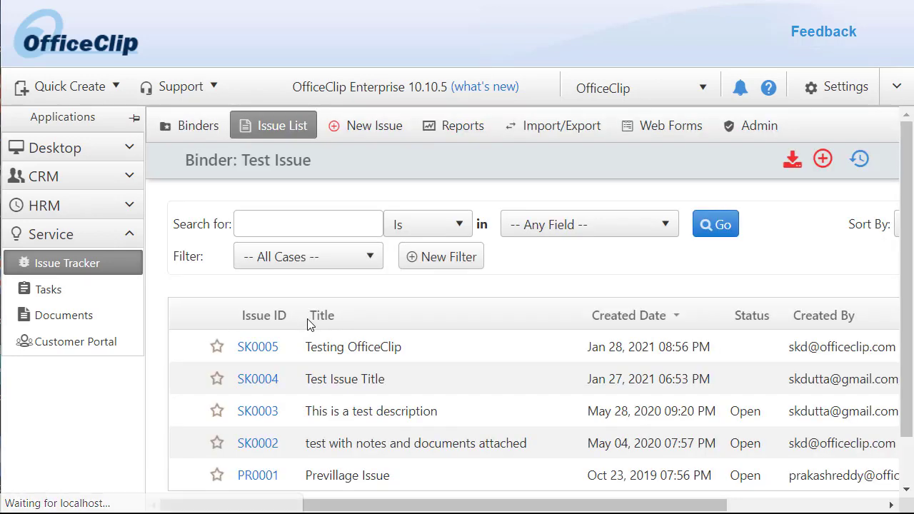
click(686, 127)
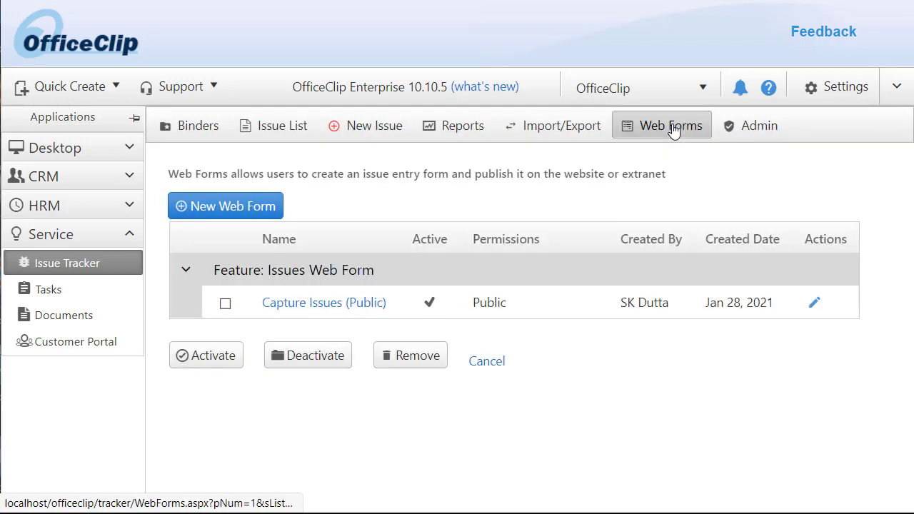
click(246, 208)
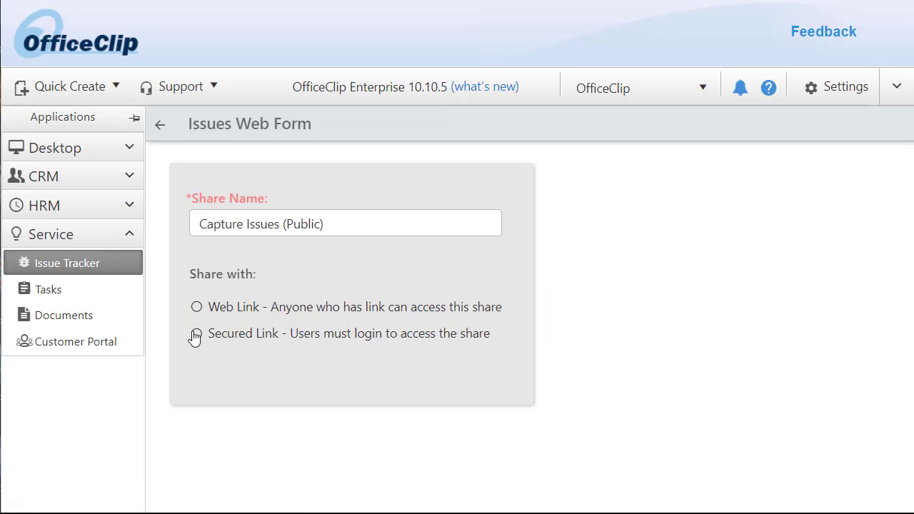
- Make the web form a Secured Link share for the portal user
click(196, 334)
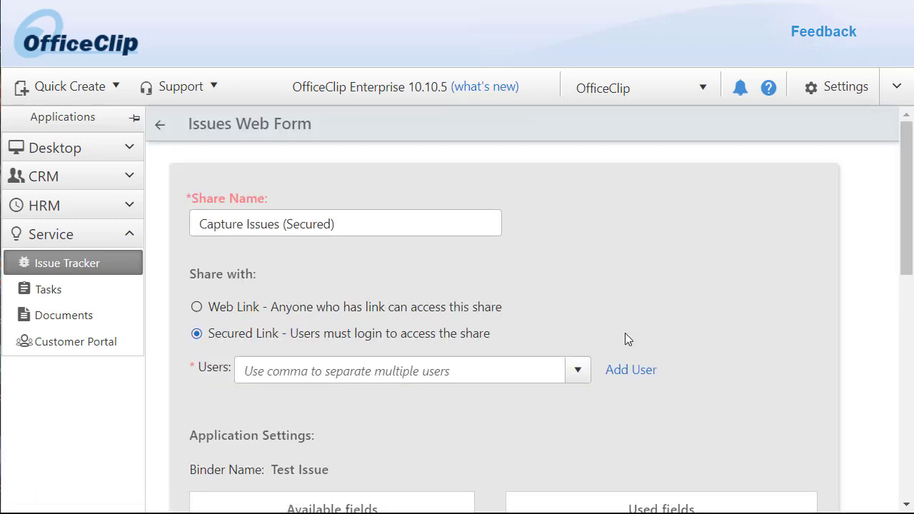
scroll(730, 328, down, 2)
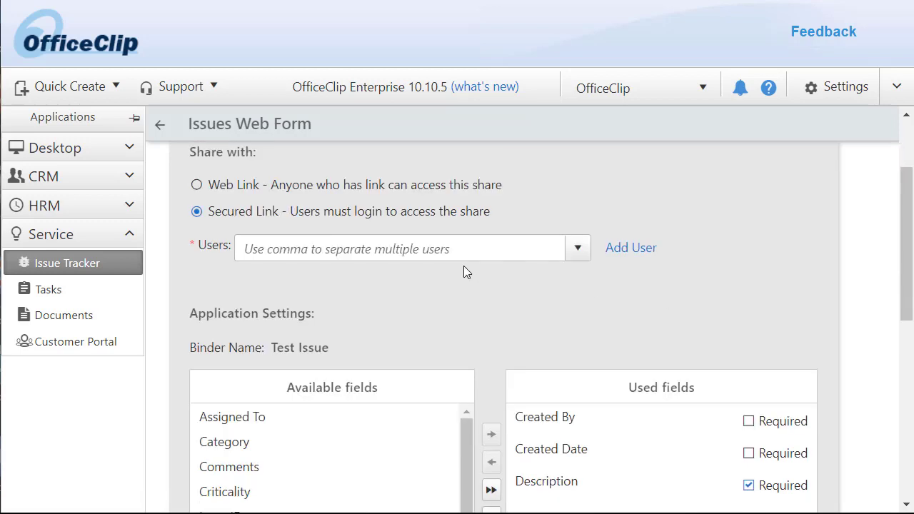
click(449, 247)
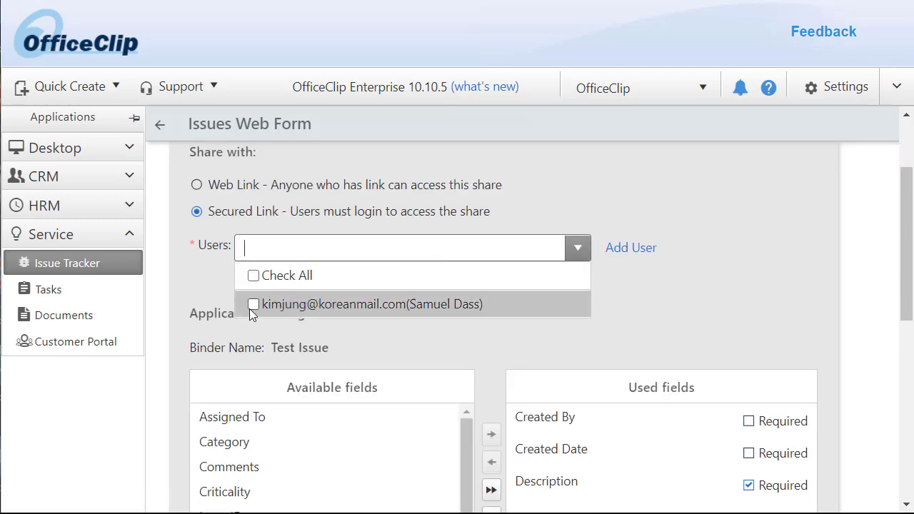
click(253, 304)
- Remove Created Date and Created By from the form fields and add Title
scroll(500, 321, down, 2)
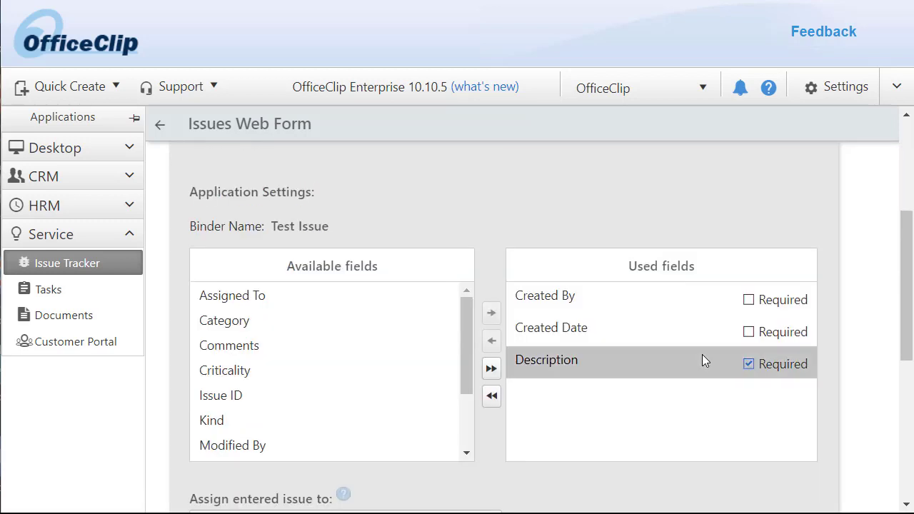
click(528, 336)
click(491, 342)
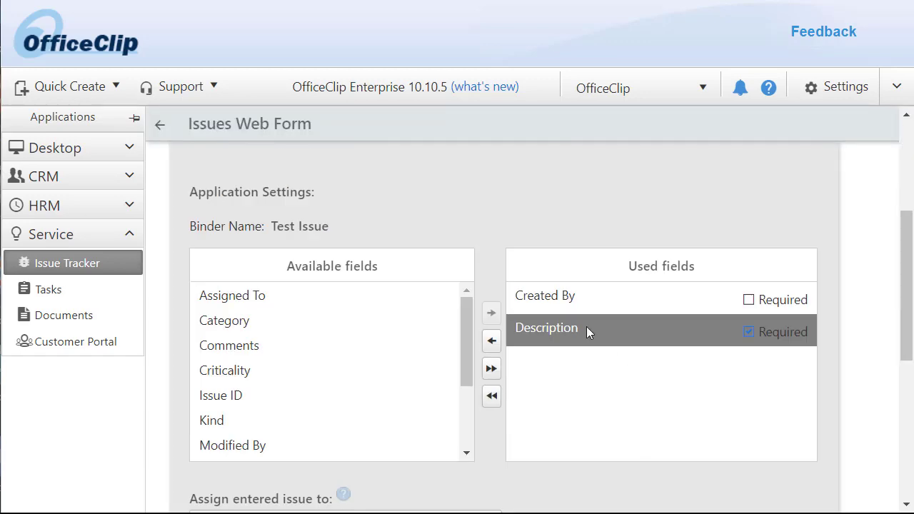
click(541, 302)
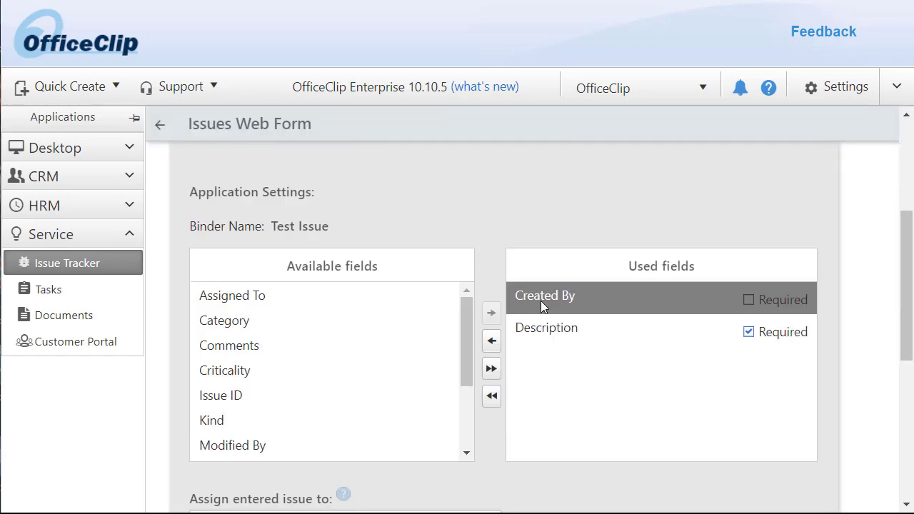
click(492, 341)
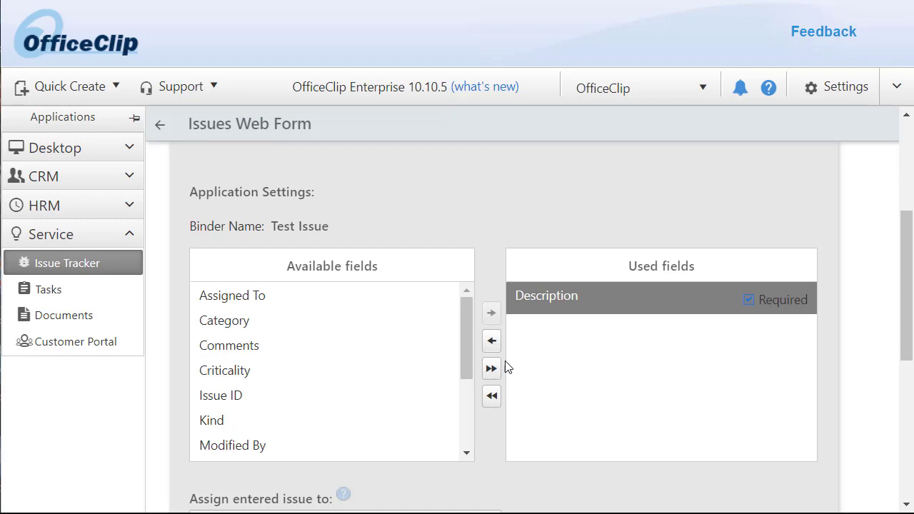
click(329, 391)
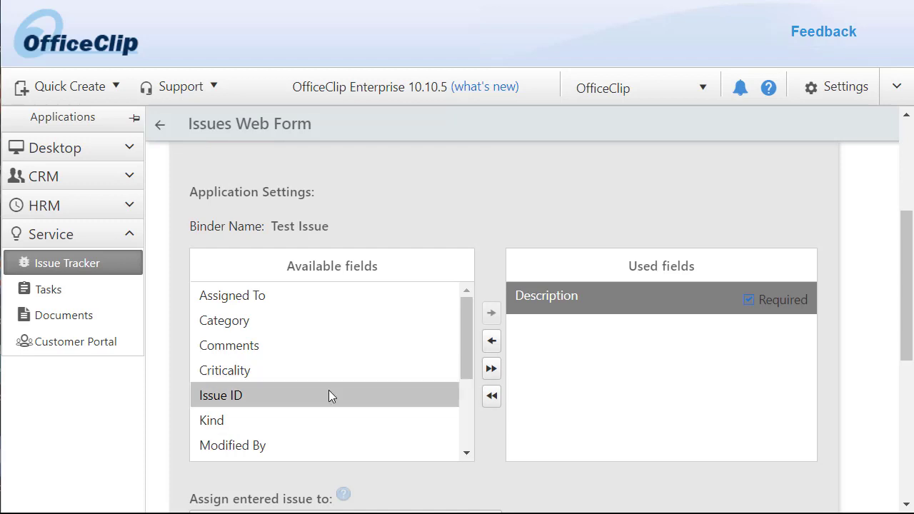
scroll(330, 393, down, 1)
scroll(329, 394, down, 1)
click(218, 412)
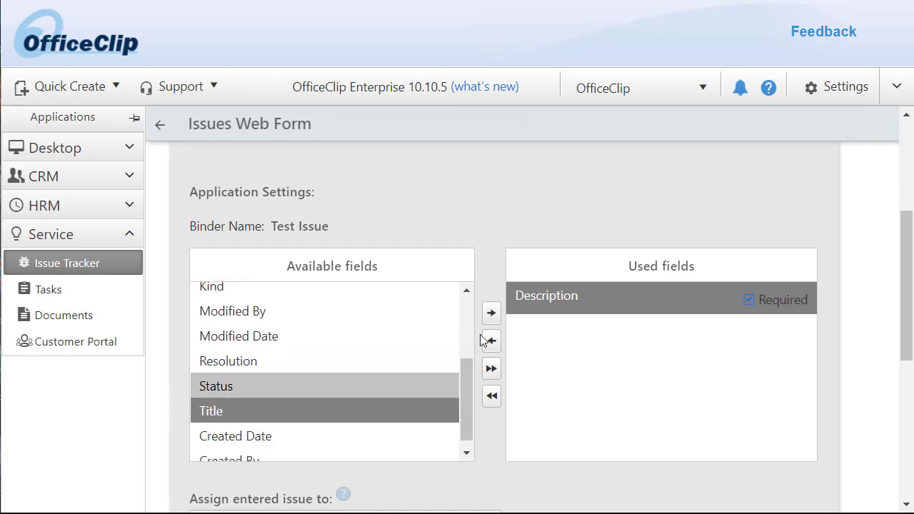
click(491, 316)
- Allow submitters to add notes and attach documents, then create the share
scroll(721, 391, down, 3)
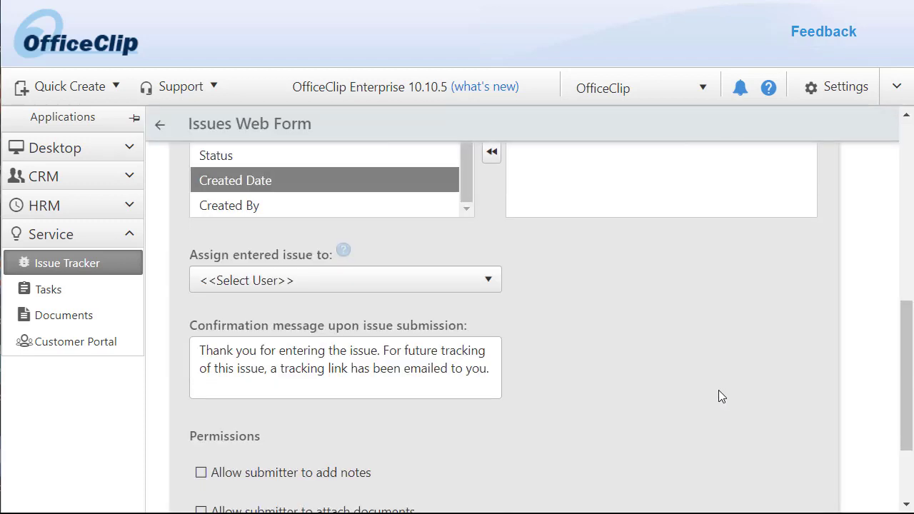
click(202, 353)
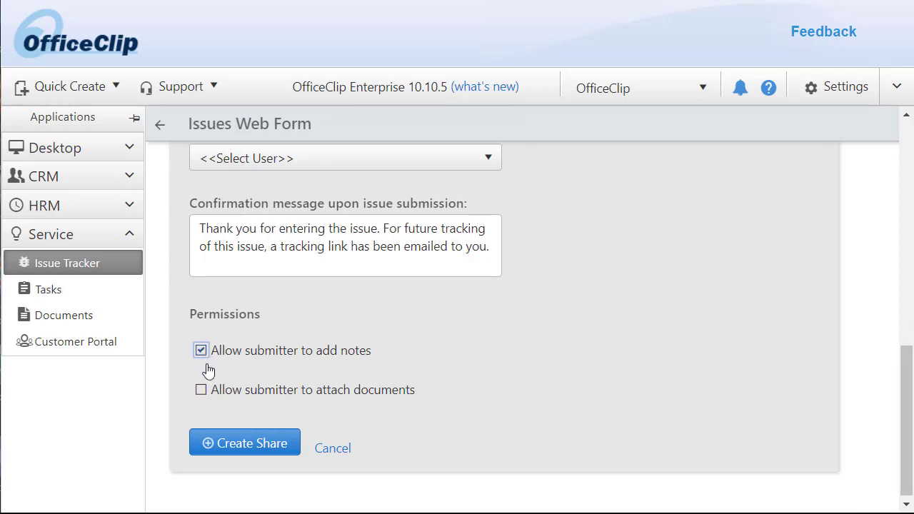
click(202, 391)
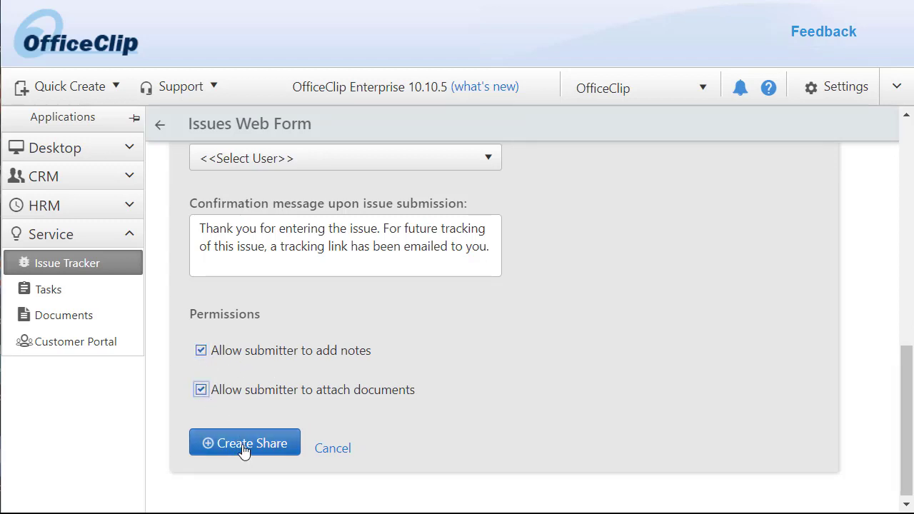
click(244, 444)
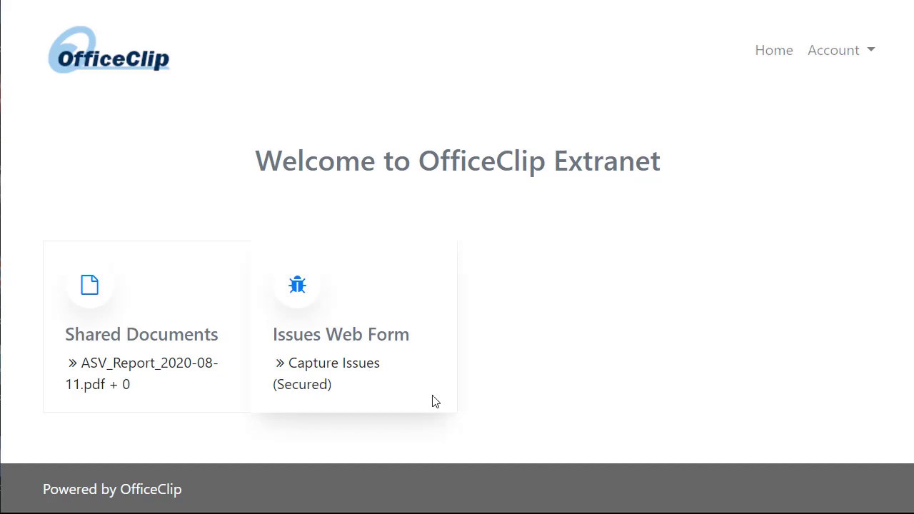
- Open Capture Issues (Secured) in the Extranet and start a blank new issue
click(343, 374)
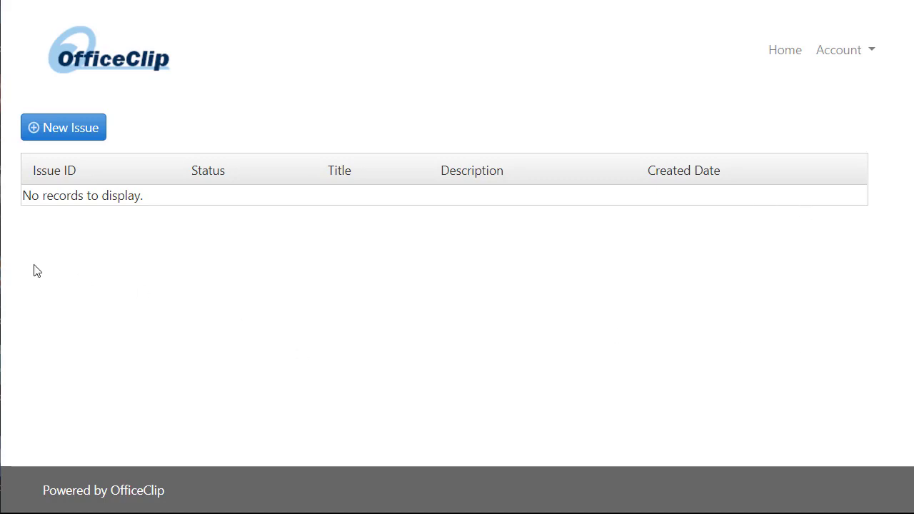
click(60, 130)
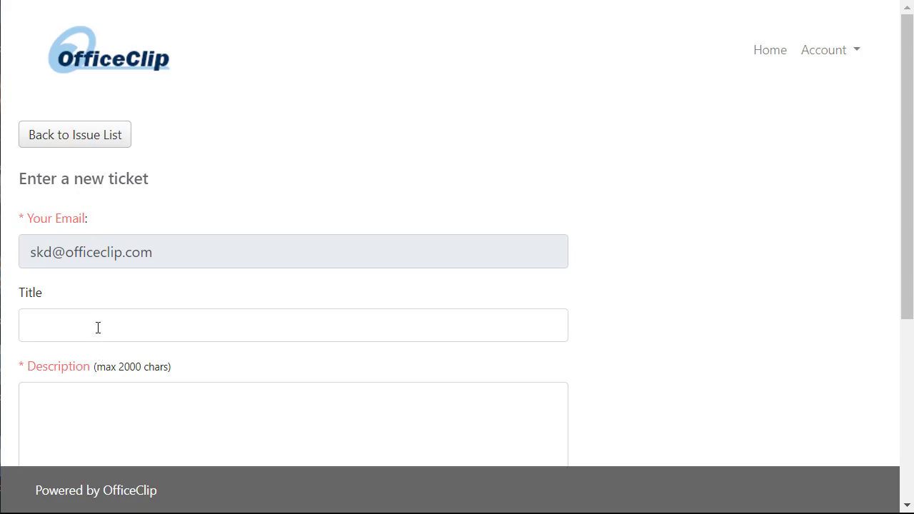
- Submit a ticket titled 'New Issue from Secured Share' with description 'This is for testing only', entering the security code
click(98, 327)
text(N)
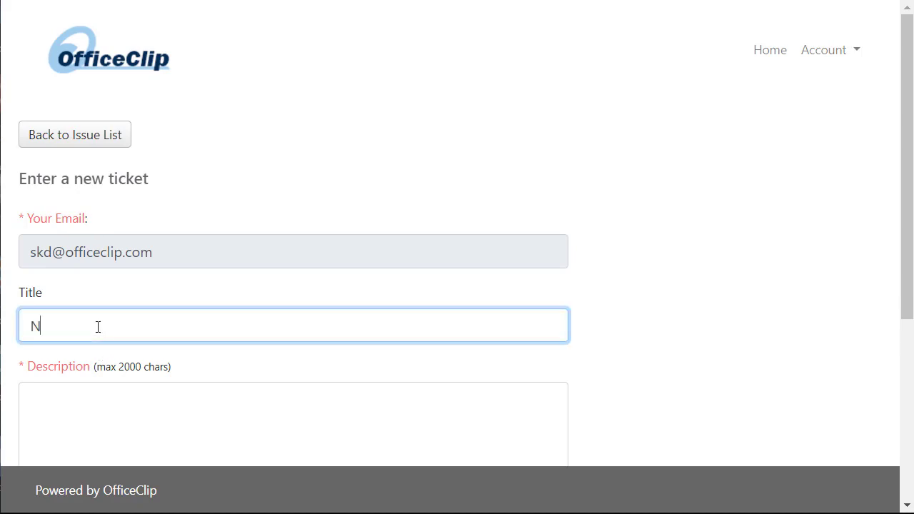
text(ew Issue from secured)
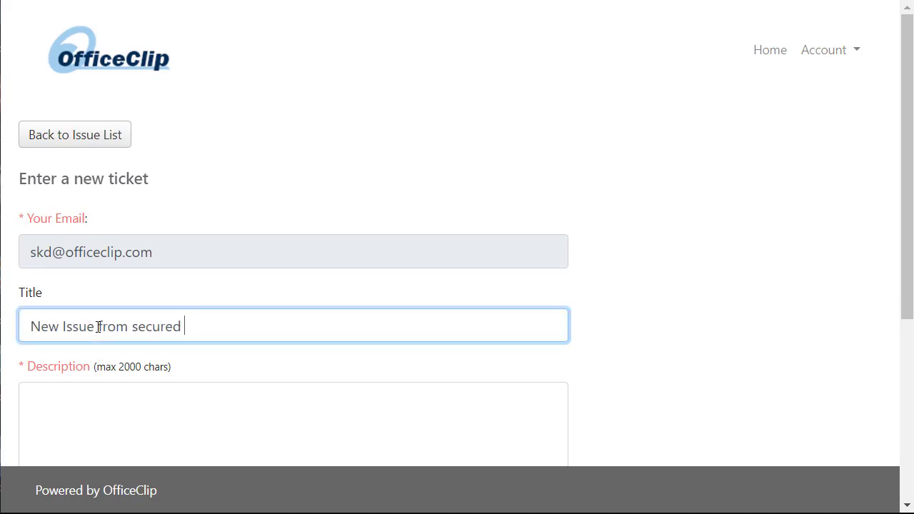
text( Share)
scroll(135, 171, down, 2)
drag(132, 172, 139, 172)
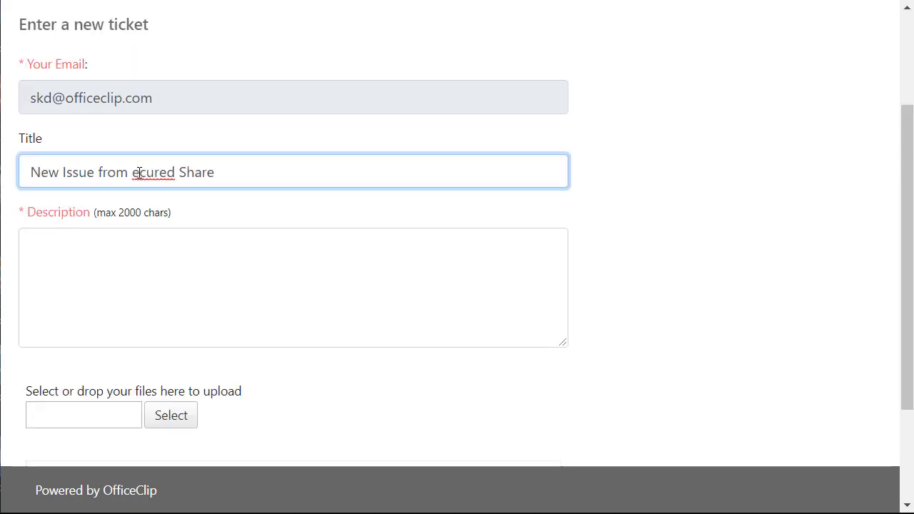
text(S)
click(136, 267)
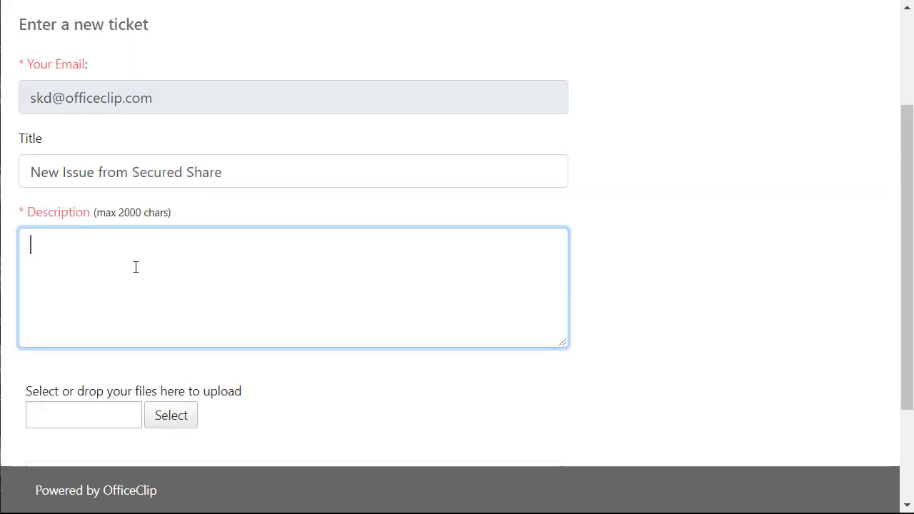
text(This is for testing only)
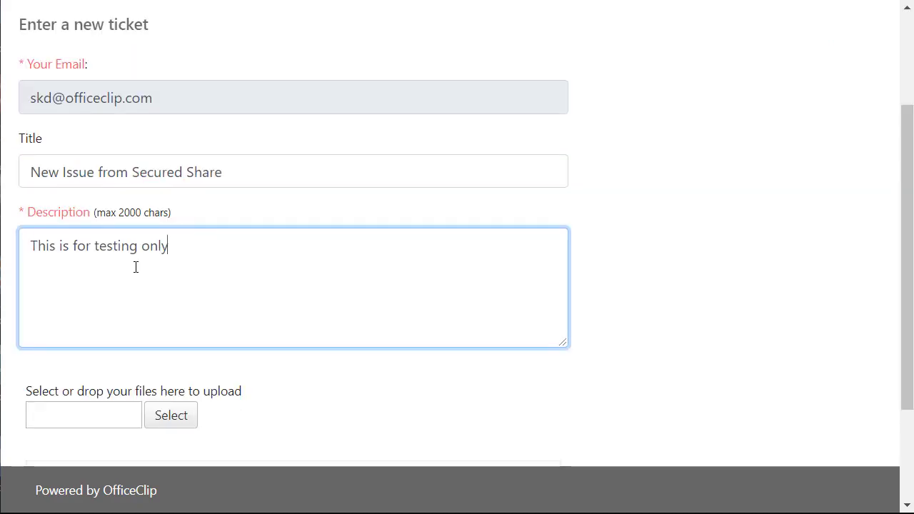
scroll(385, 343, down, 2)
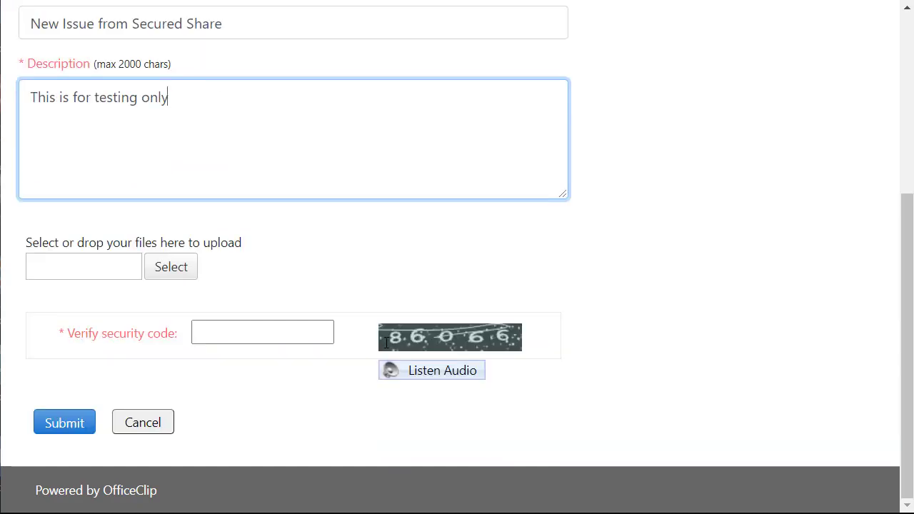
click(222, 335)
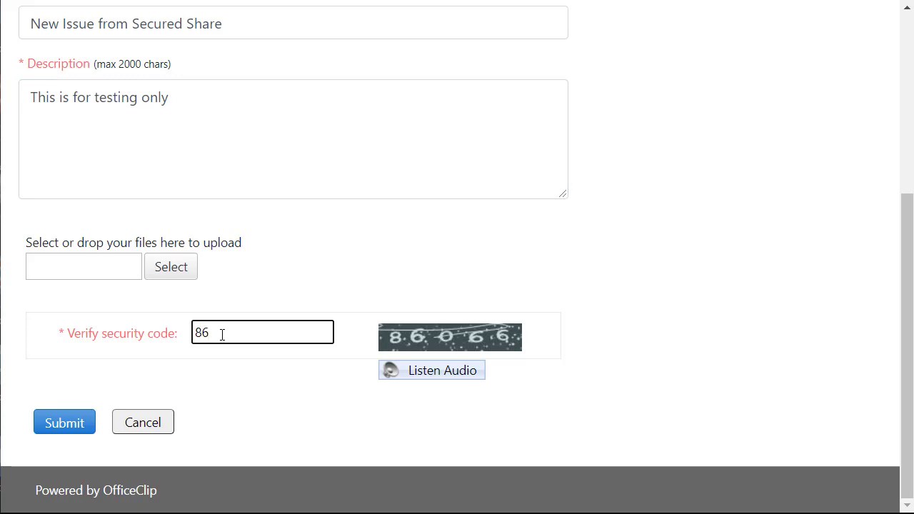
click(62, 430)
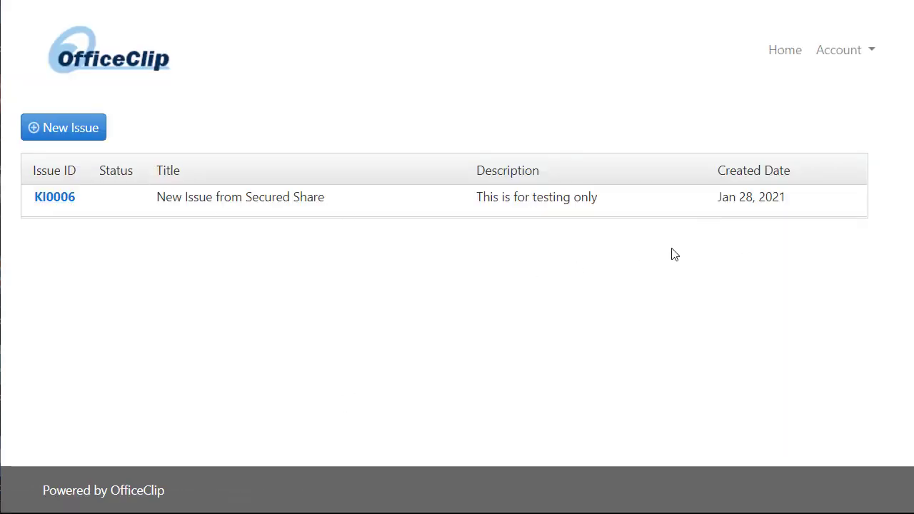
- Open issue KI0006 and review its status choices without changing the status
click(62, 203)
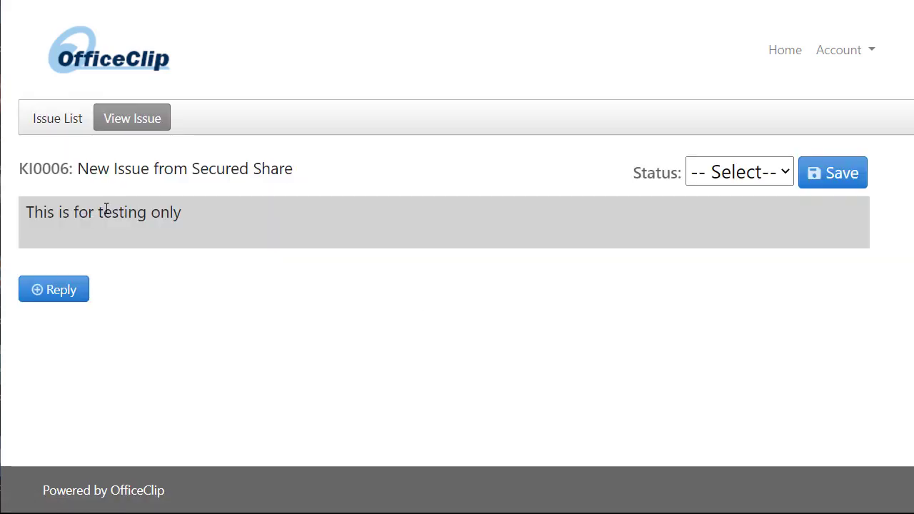
click(750, 175)
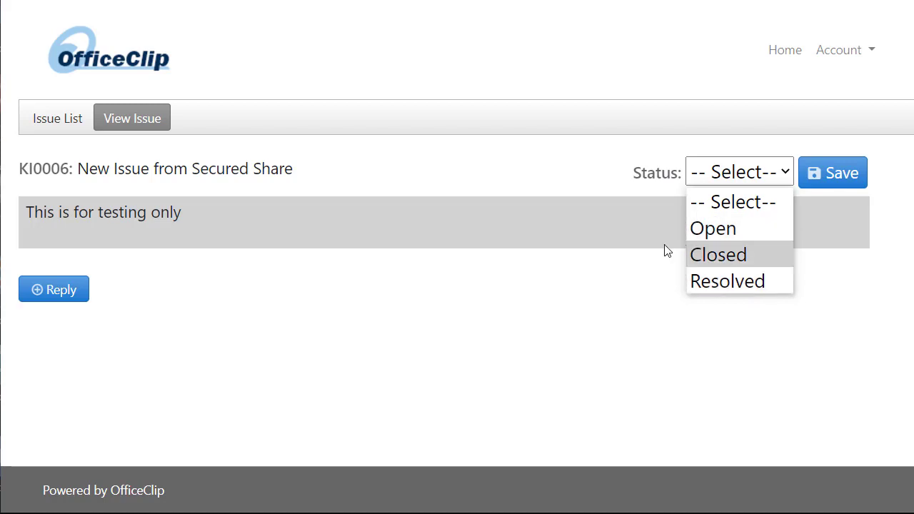
click(578, 265)
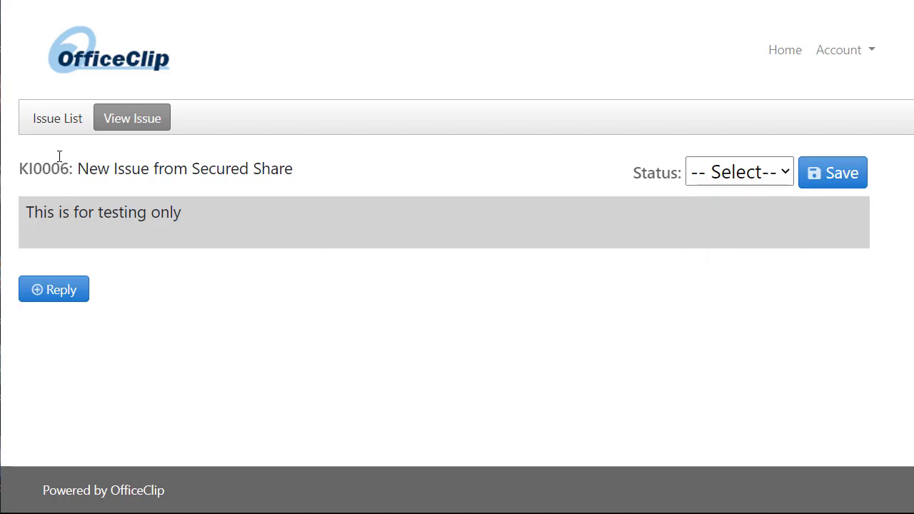
- Post the reply 'This is the reply' on KI0006 and reopen the issue
click(57, 296)
click(334, 119)
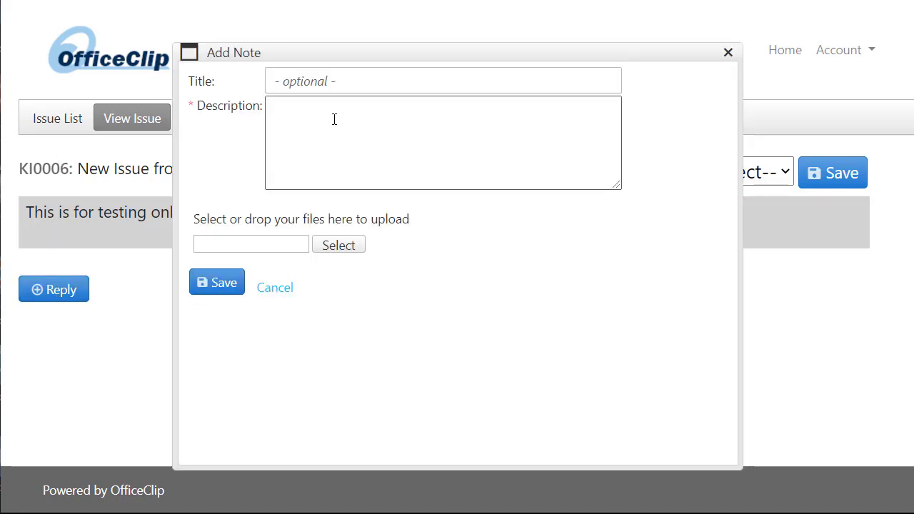
click(334, 119)
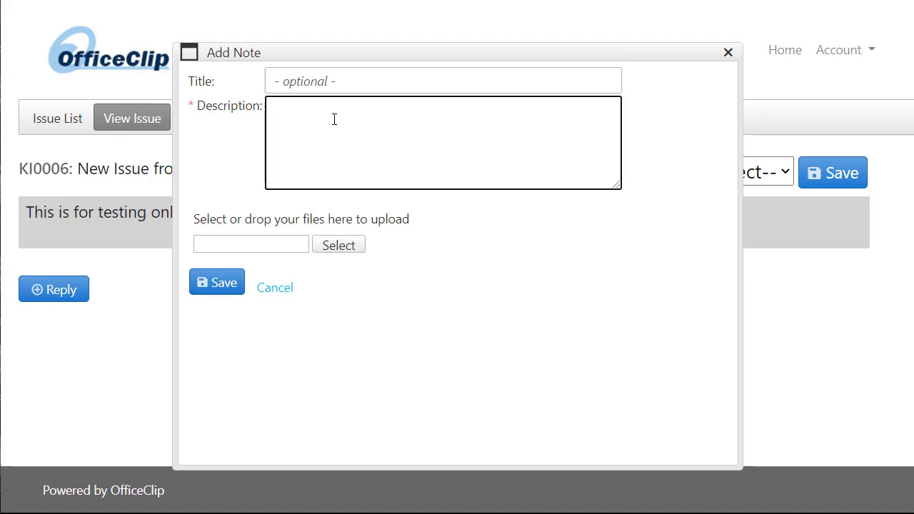
text(This is the reply)
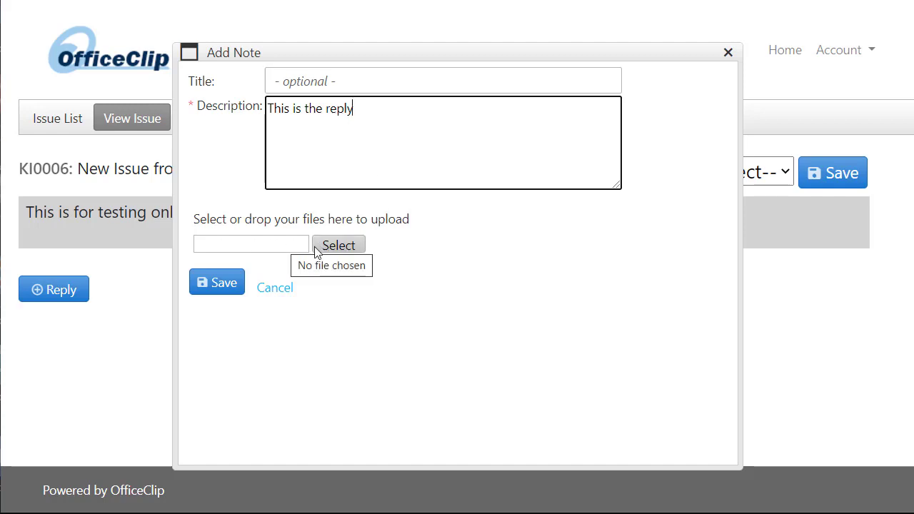
click(229, 288)
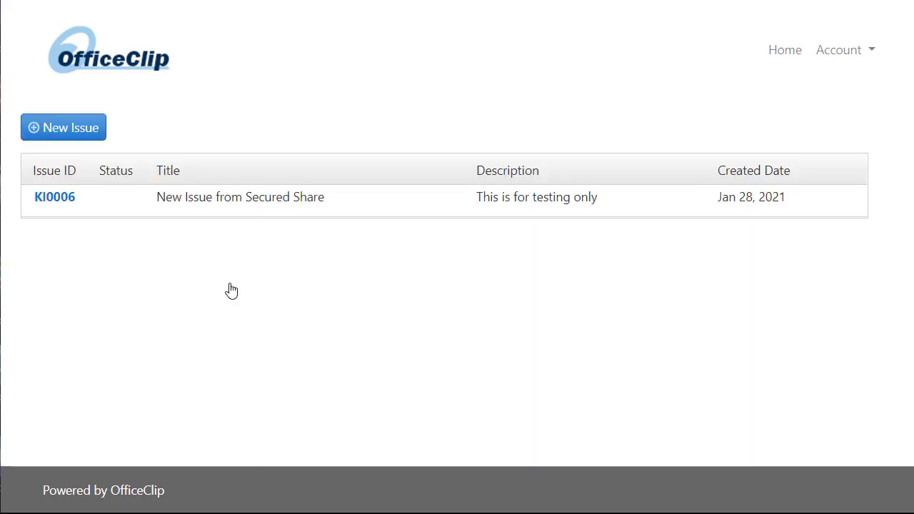
click(64, 199)
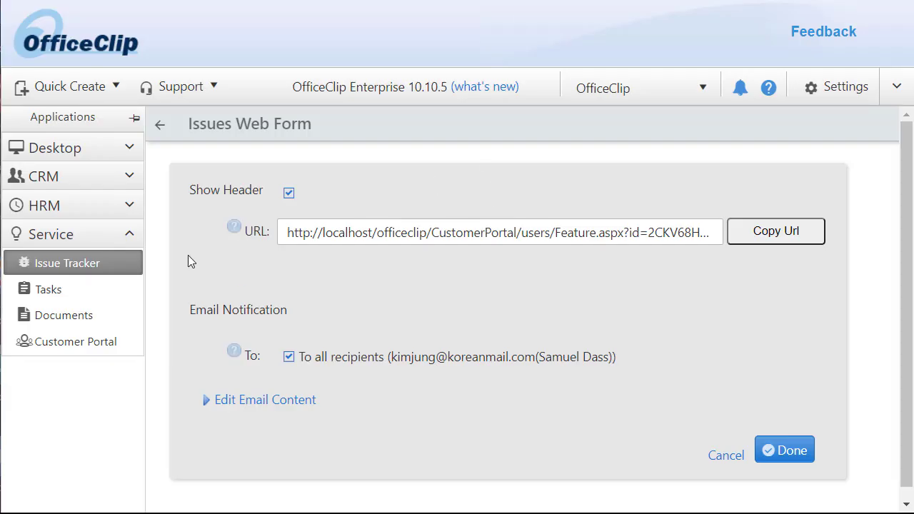
- Open KI0006 from the Test Issue binder and scroll to its Notes to confirm the reply
click(97, 266)
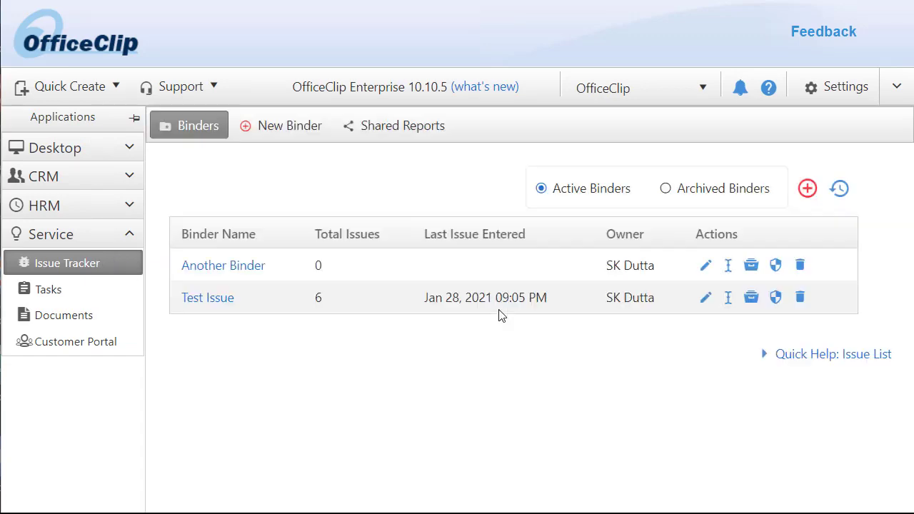
click(228, 307)
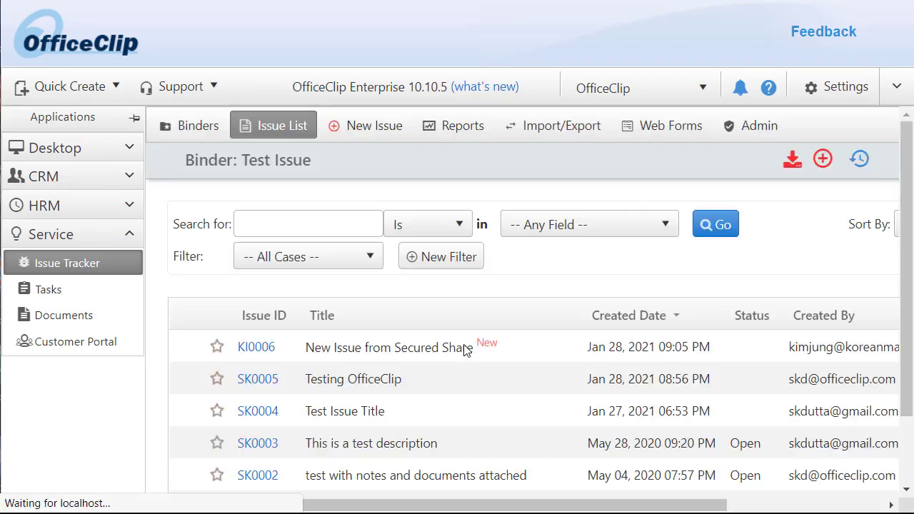
click(256, 348)
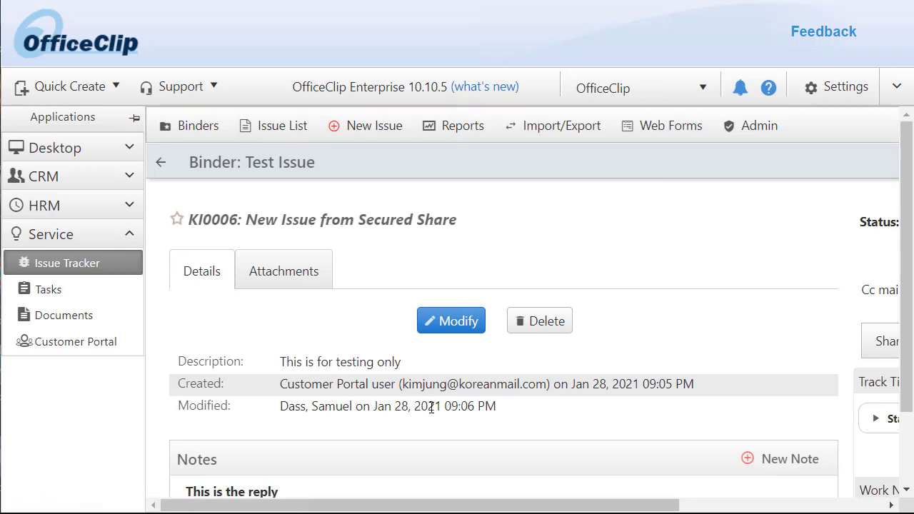
scroll(464, 435, down, 2)
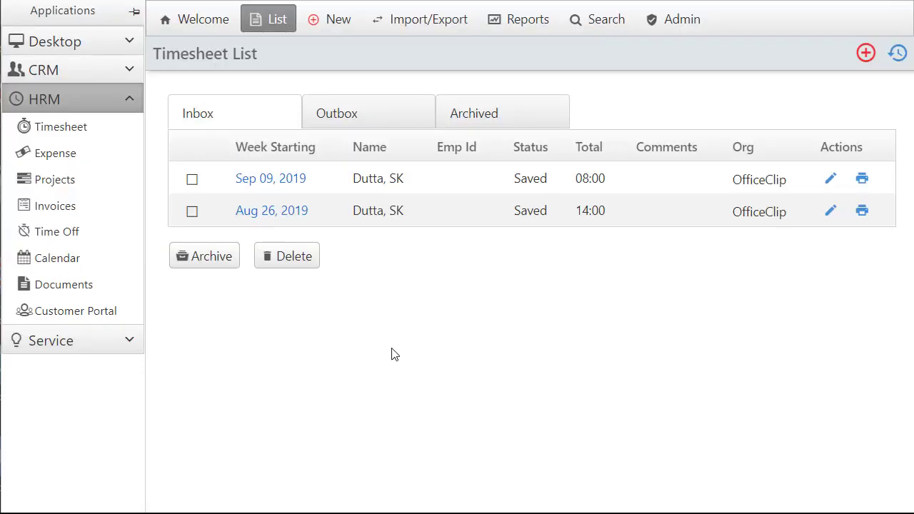
- Start a new timesheet report and name it 'Timesheet for Customer'
click(64, 128)
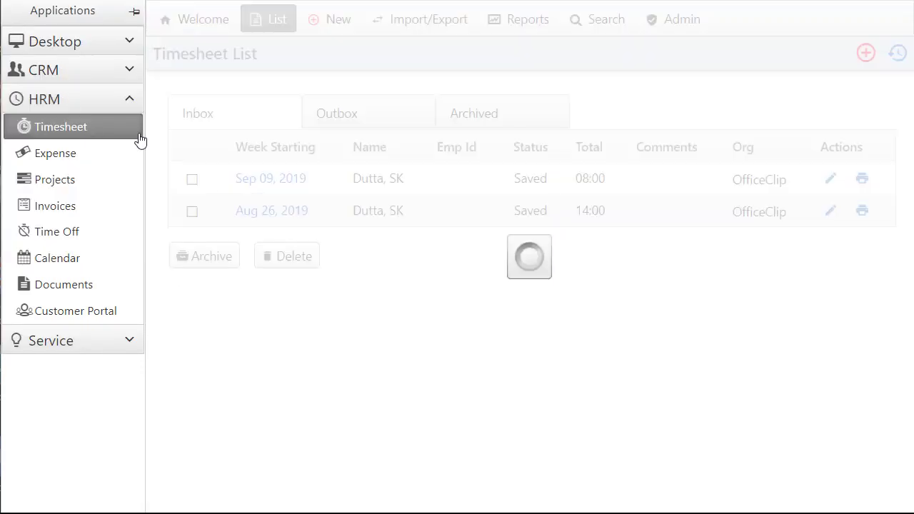
click(526, 22)
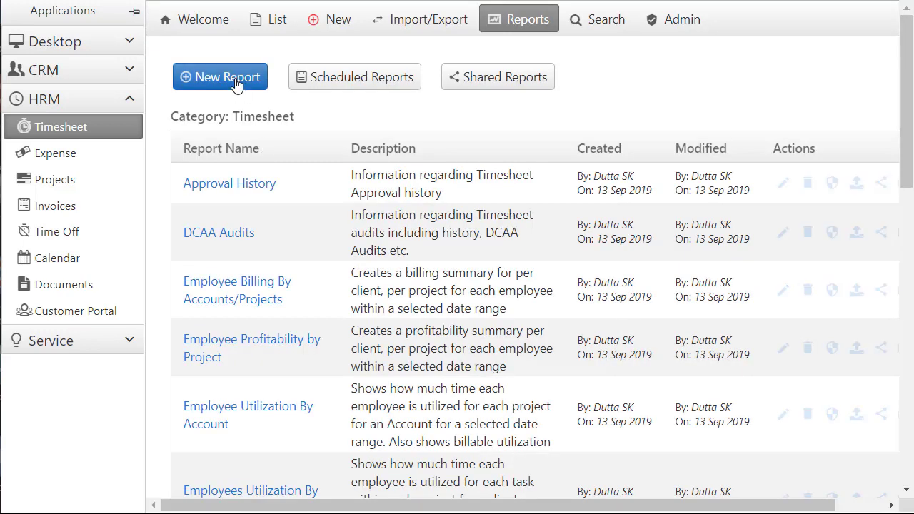
click(236, 83)
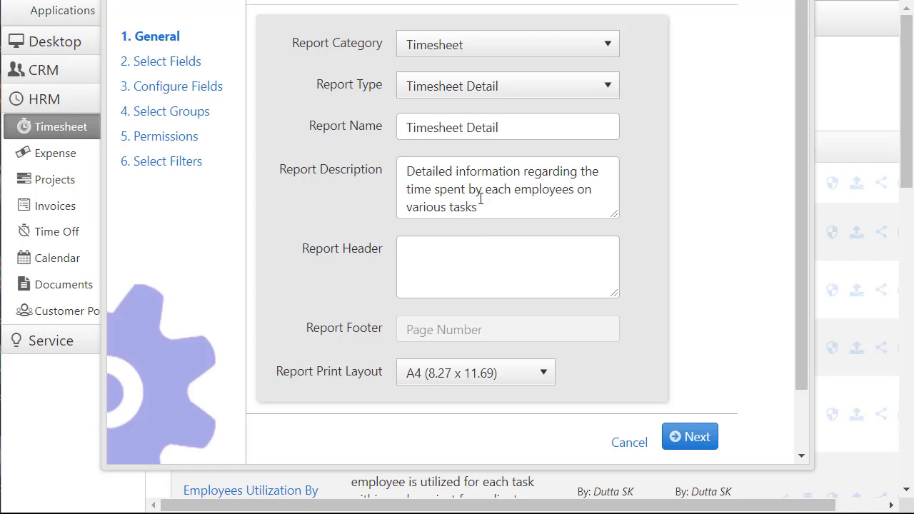
click(523, 127)
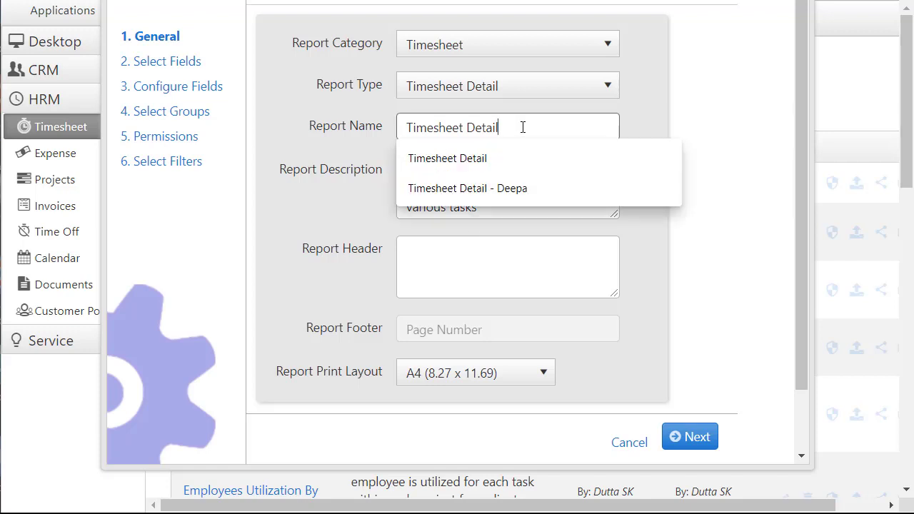
key(BackSpace)
key(BackSpace)
text(for Customer)
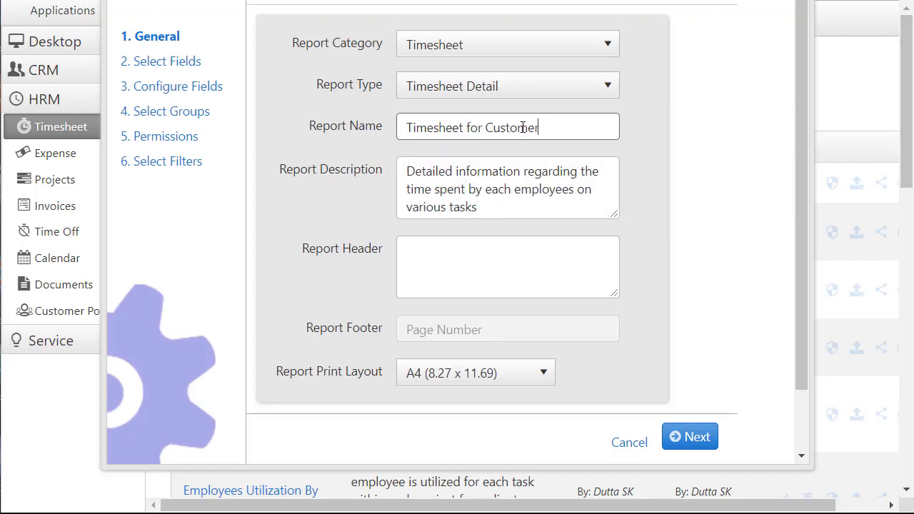
- Step through fields, customer/project/user groupings and permissions, then set Date Range to All Time
click(700, 437)
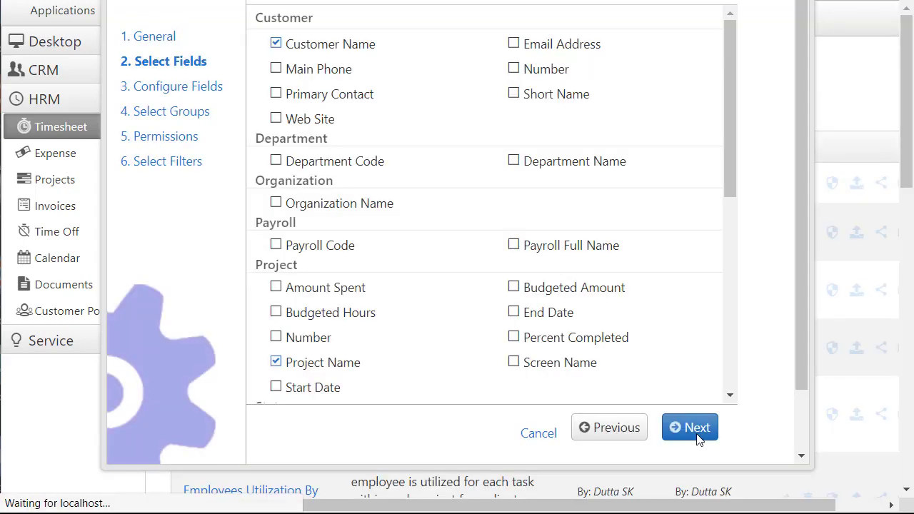
drag(721, 122, 728, 329)
click(692, 428)
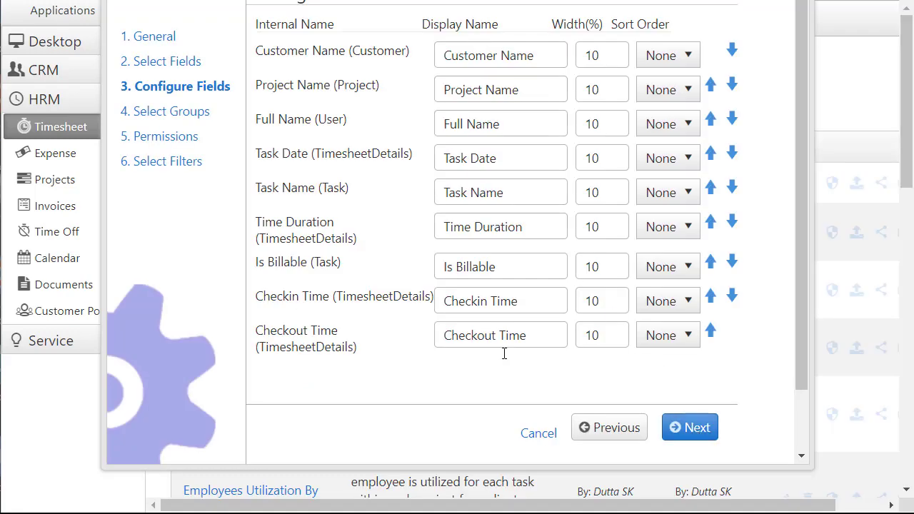
click(694, 432)
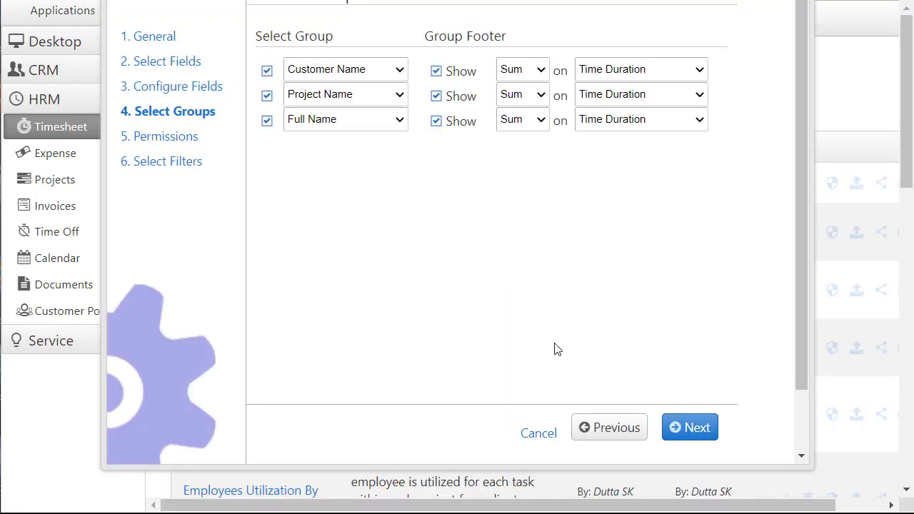
click(694, 439)
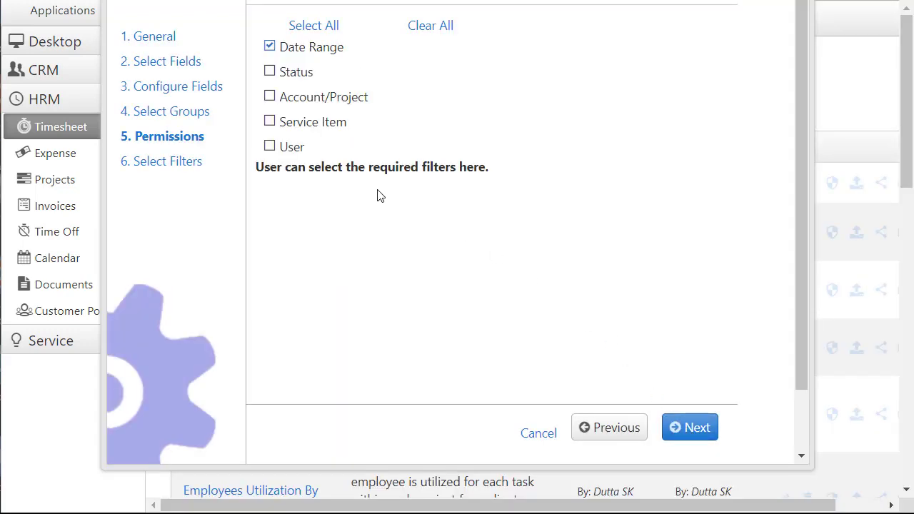
click(700, 430)
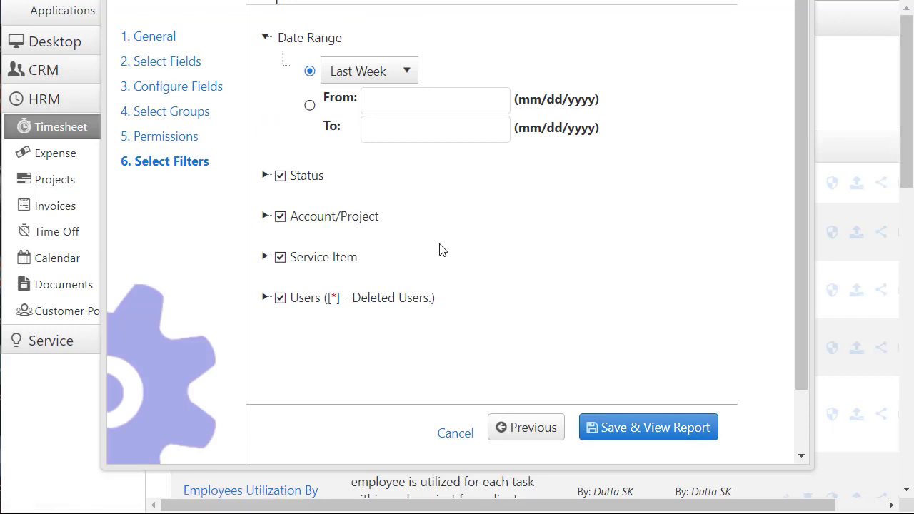
click(408, 77)
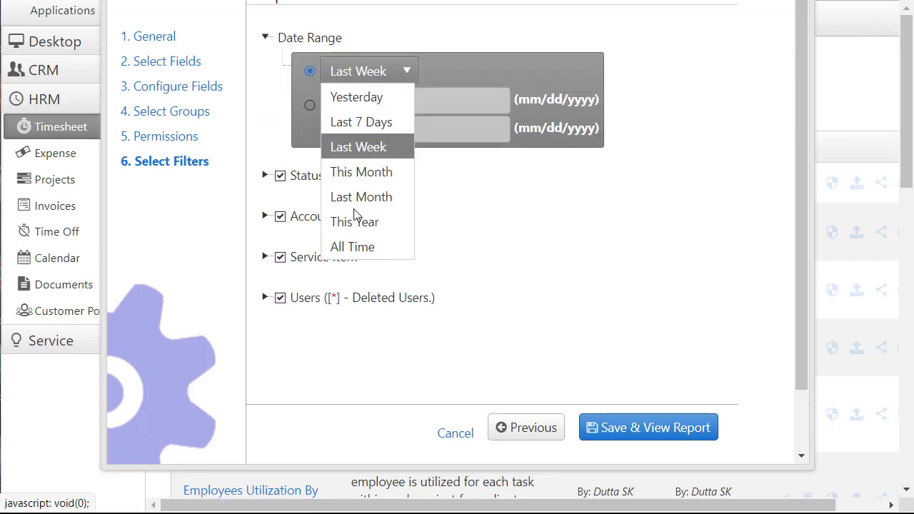
click(355, 247)
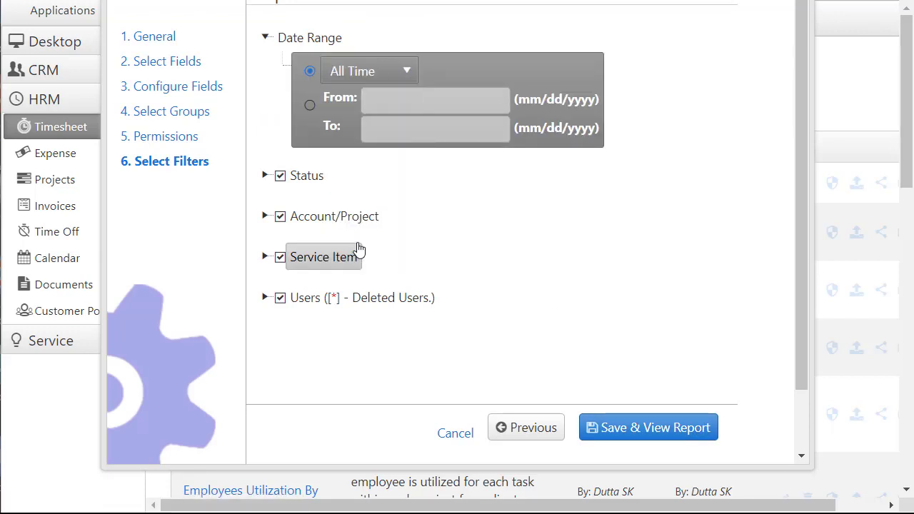
- Save and view the report, reviewing Sample Project's three Development entries totalling 22.00 hours
click(650, 434)
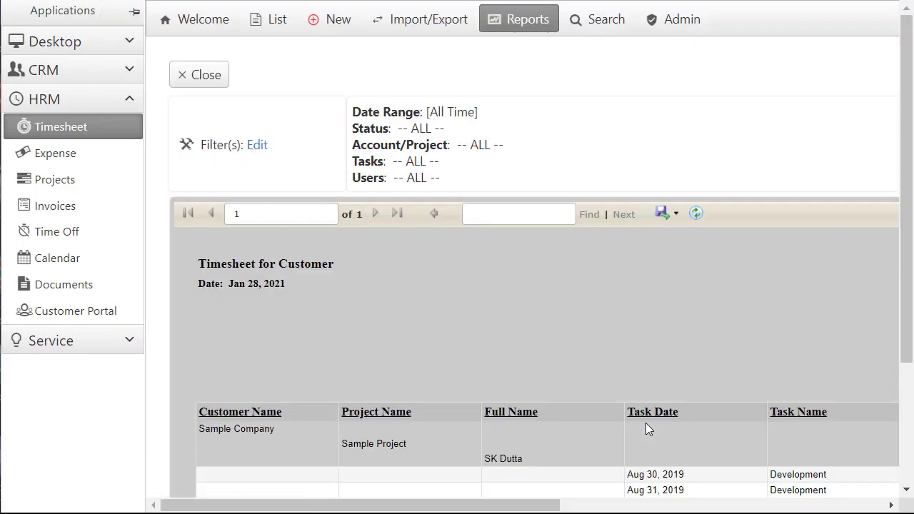
scroll(276, 323, down, 2)
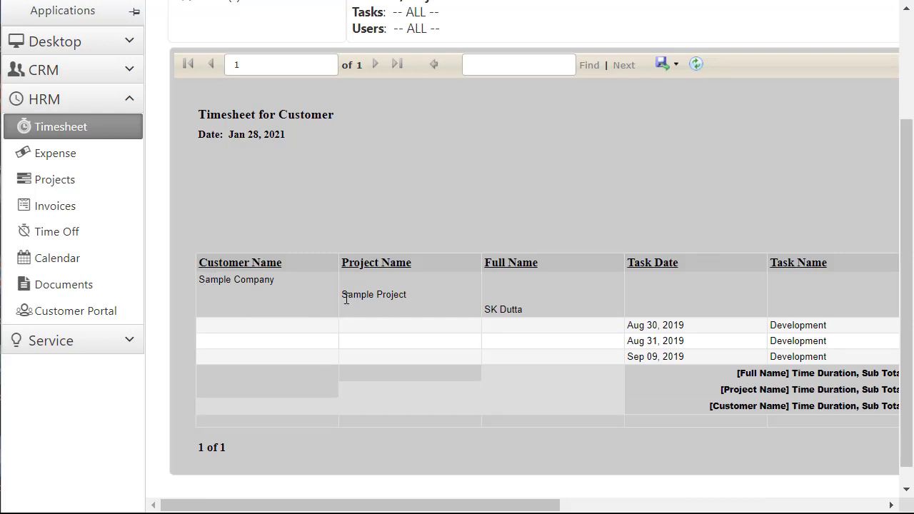
drag(552, 507, 496, 496)
scroll(453, 266, up, 3)
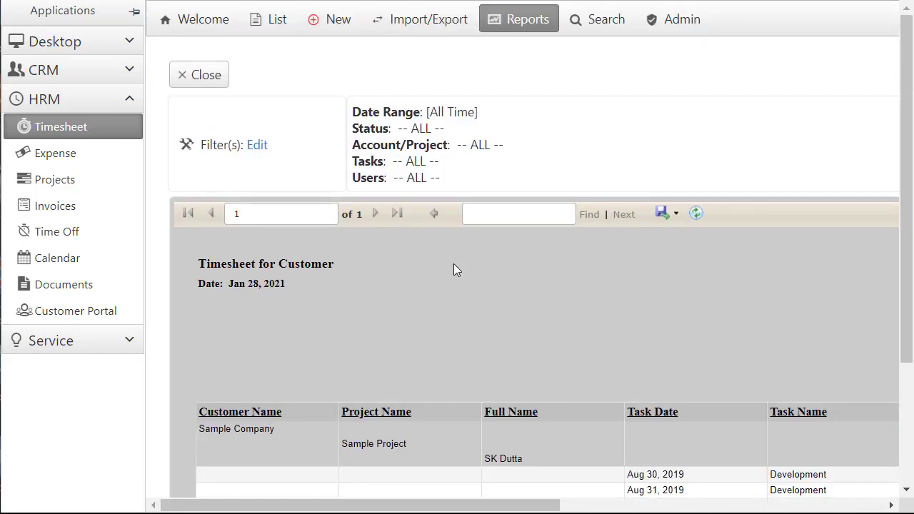
click(209, 82)
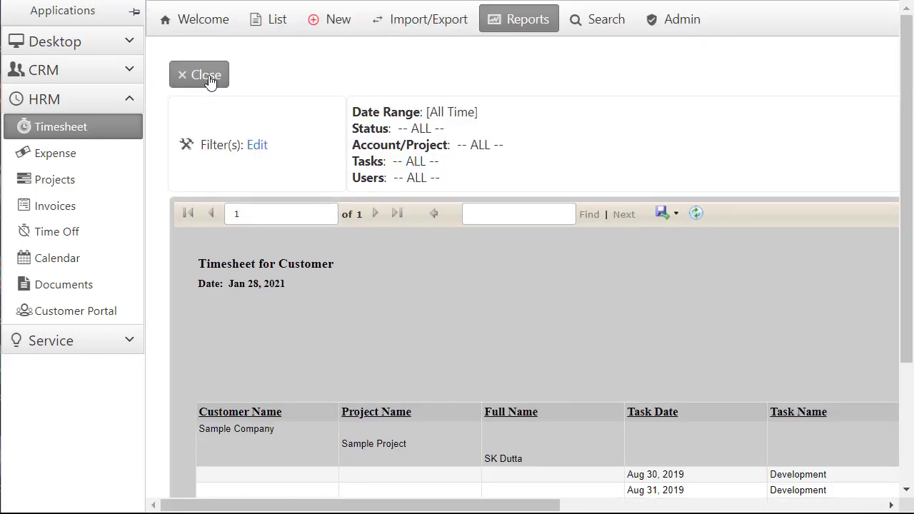
- Filter Timesheet for Customer's Account/Project to Sample Company only and view the Aug 30–31 results
scroll(451, 367, down, 10)
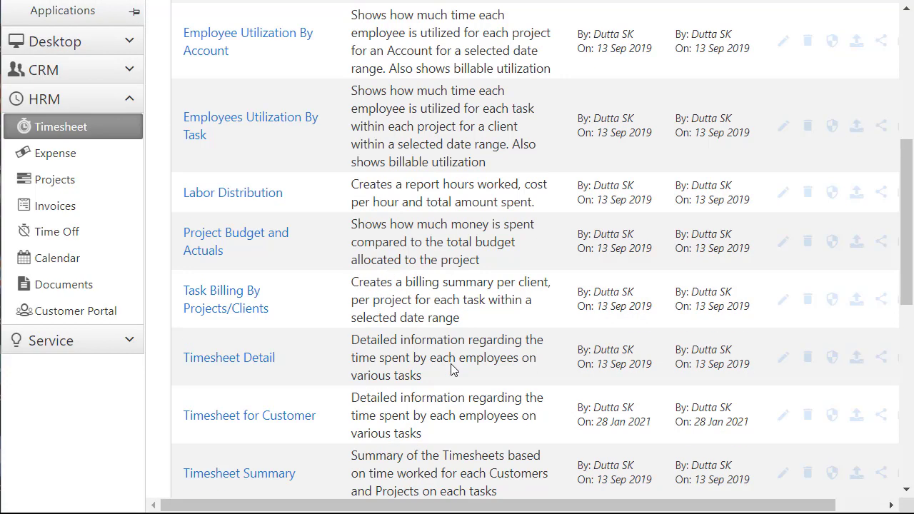
scroll(321, 207, up, 1)
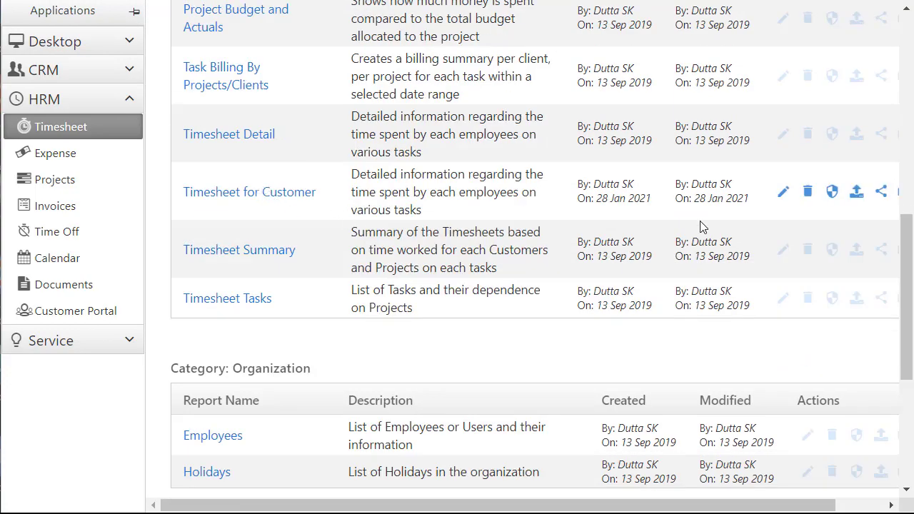
click(786, 195)
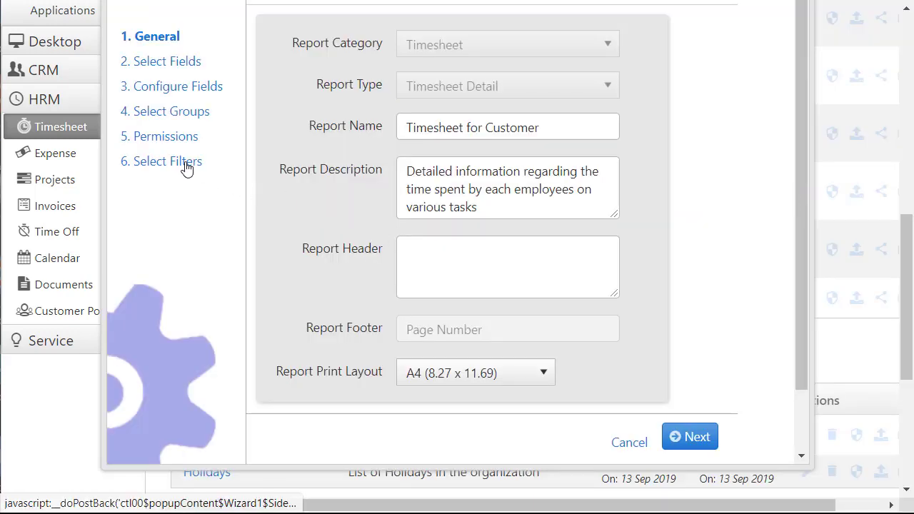
click(185, 164)
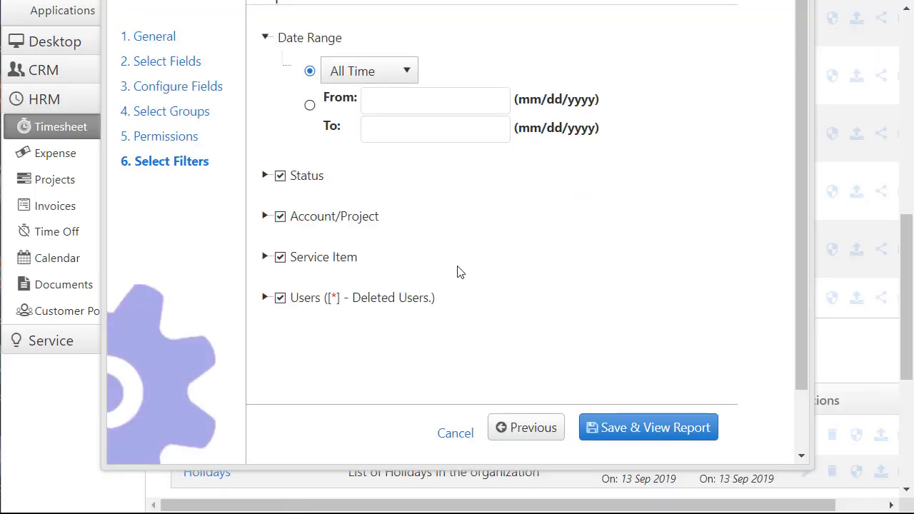
click(264, 216)
click(299, 246)
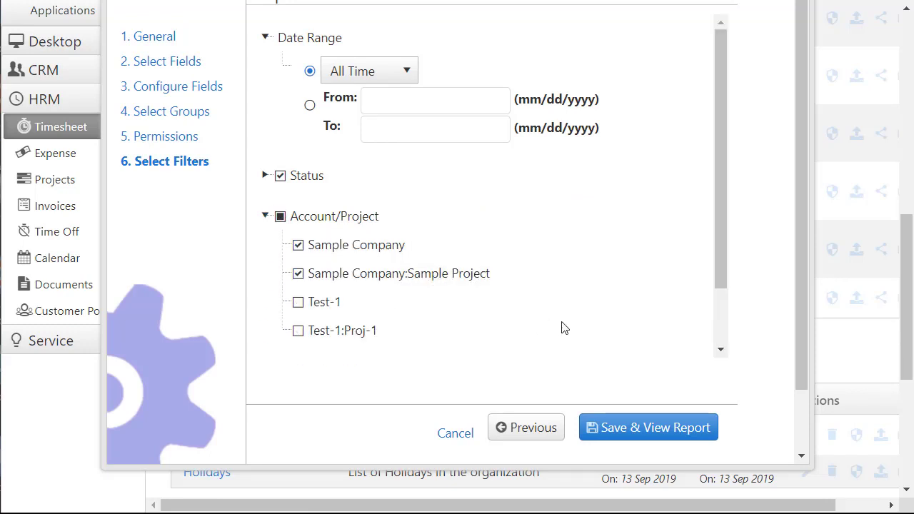
drag(722, 259, 723, 369)
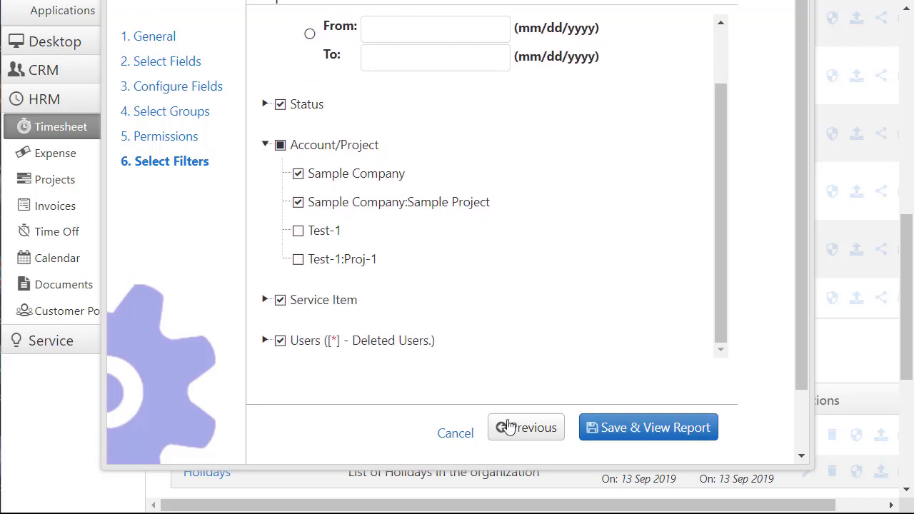
click(652, 434)
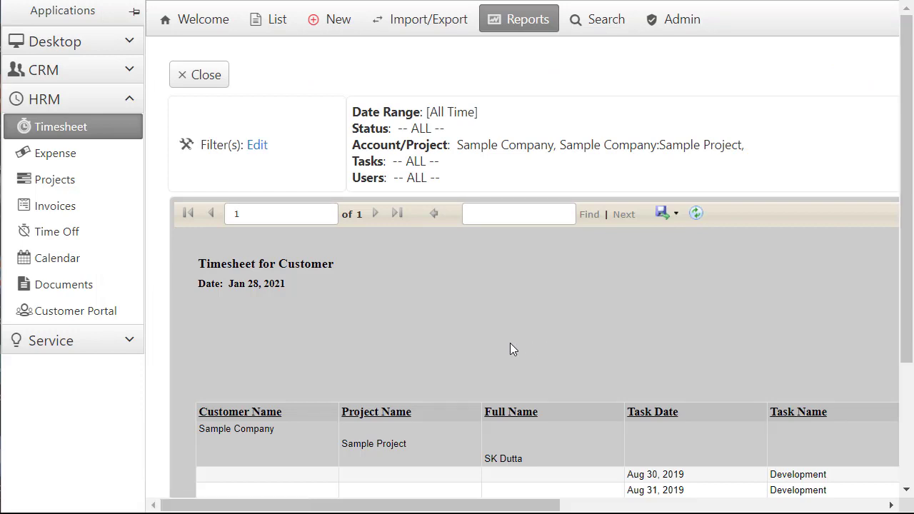
scroll(510, 343, down, 2)
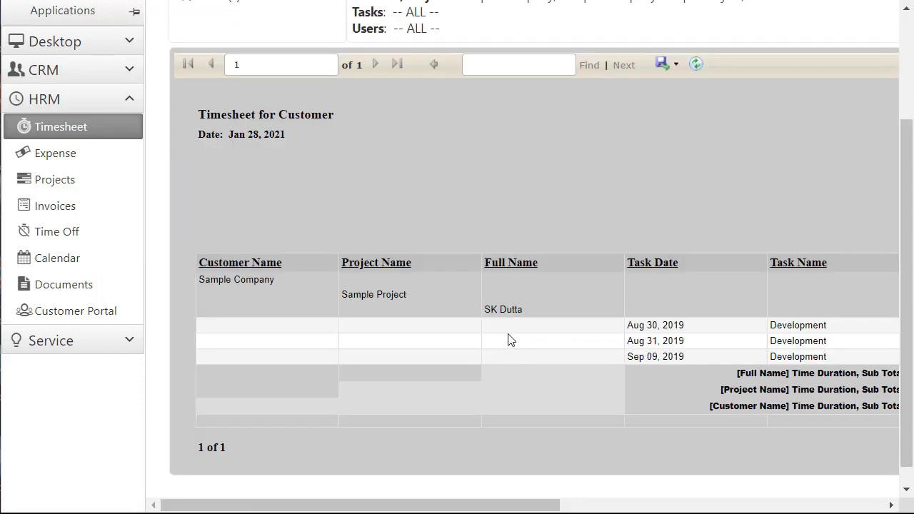
- Create a secured share link for Timesheet for Customer, shared with all users, after editing its share name
click(61, 128)
click(843, 343)
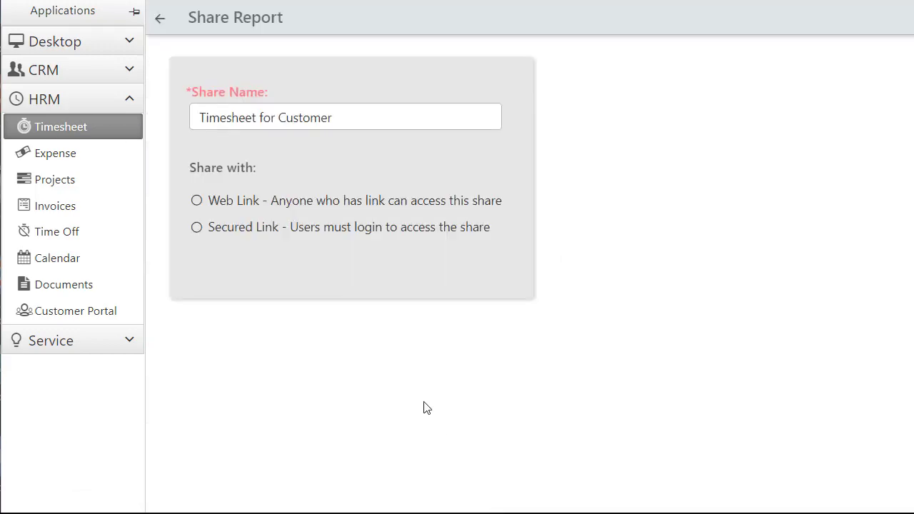
drag(279, 119, 342, 123)
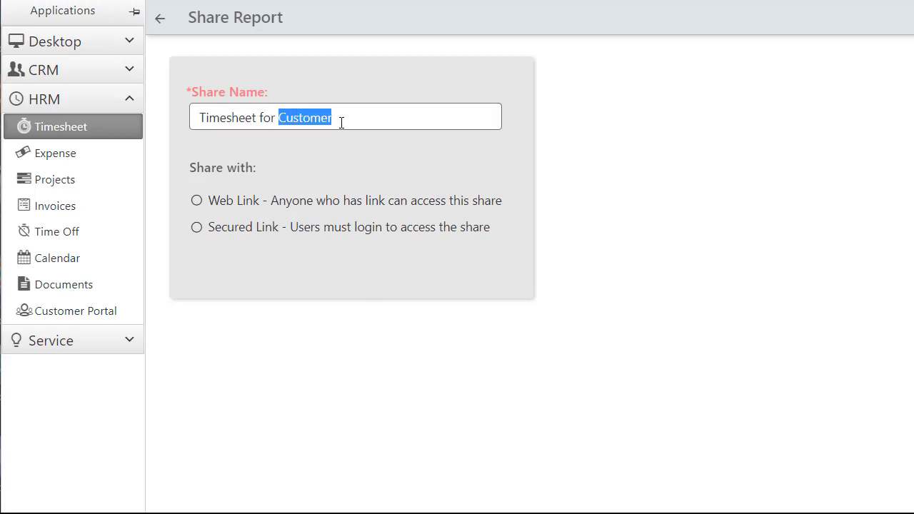
text(Sample Compan)
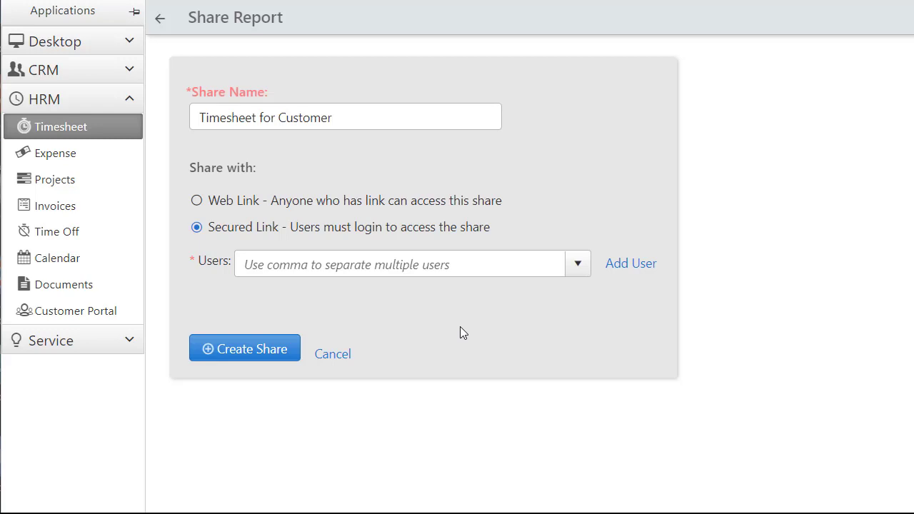
click(449, 261)
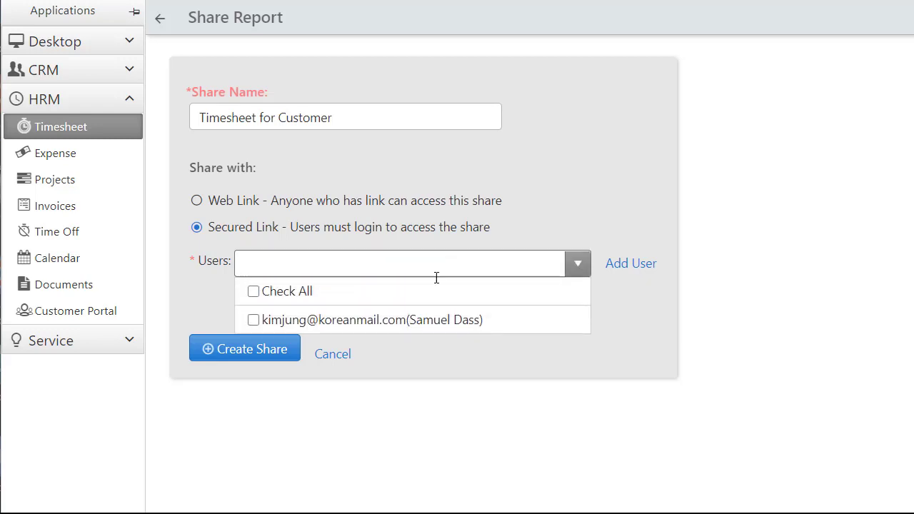
click(254, 322)
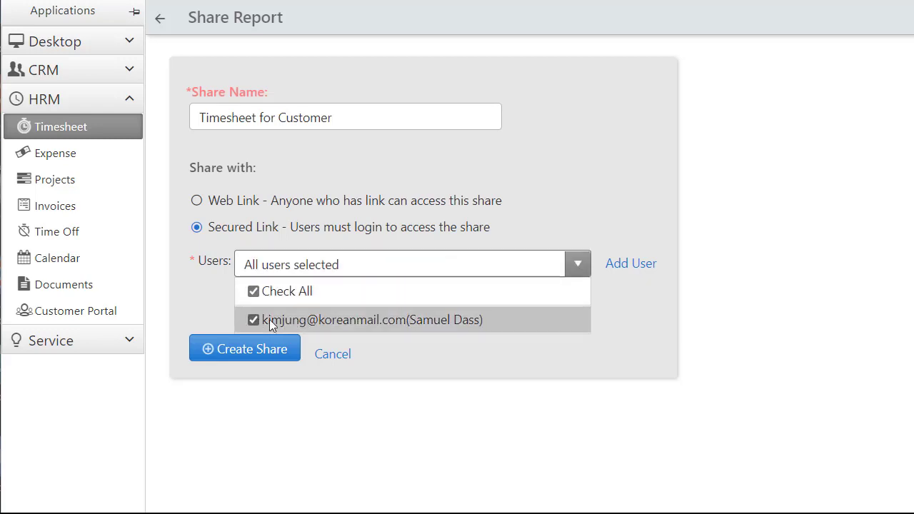
click(481, 376)
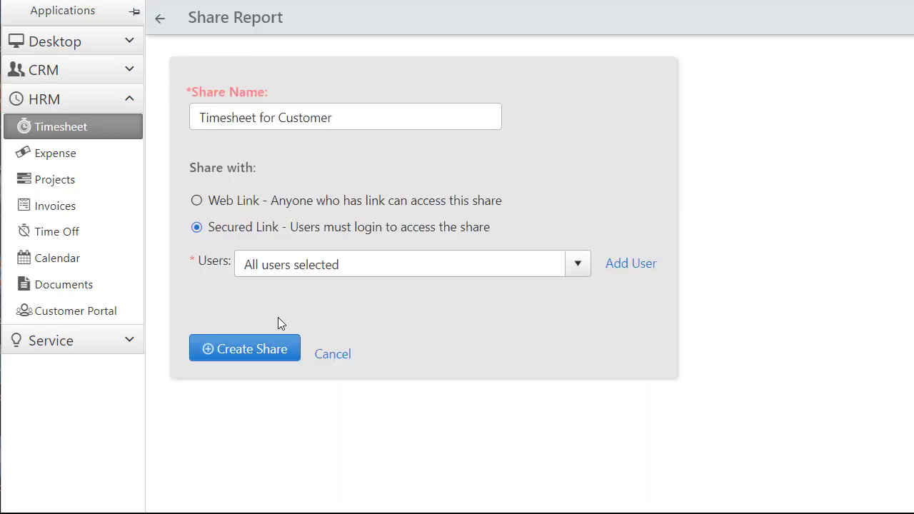
click(266, 352)
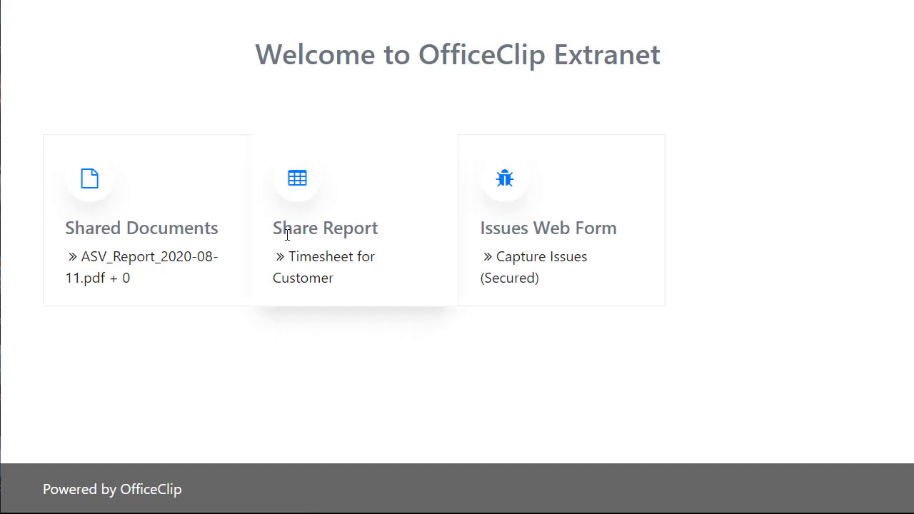
- Open the shared Timesheet for Customer report in the Extranet and keep its Date Range at All Time
click(327, 265)
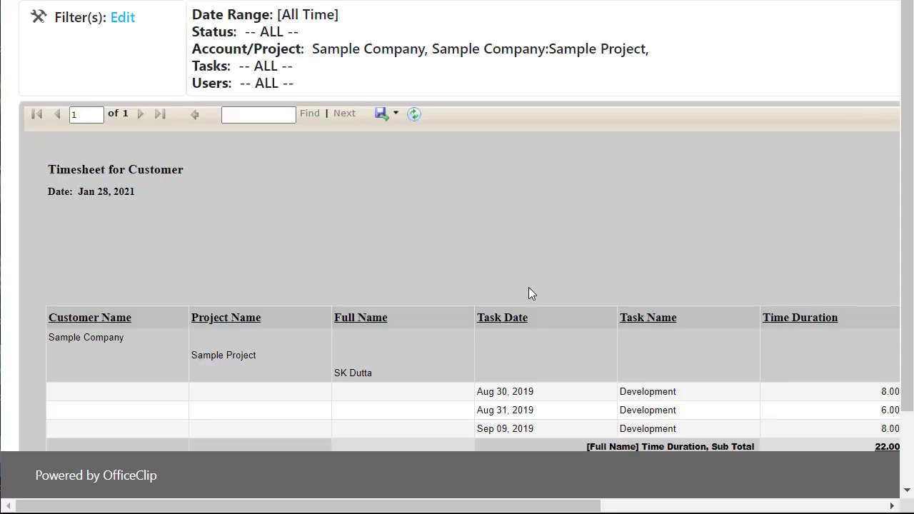
scroll(529, 292, down, 2)
scroll(529, 294, up, 2)
click(123, 19)
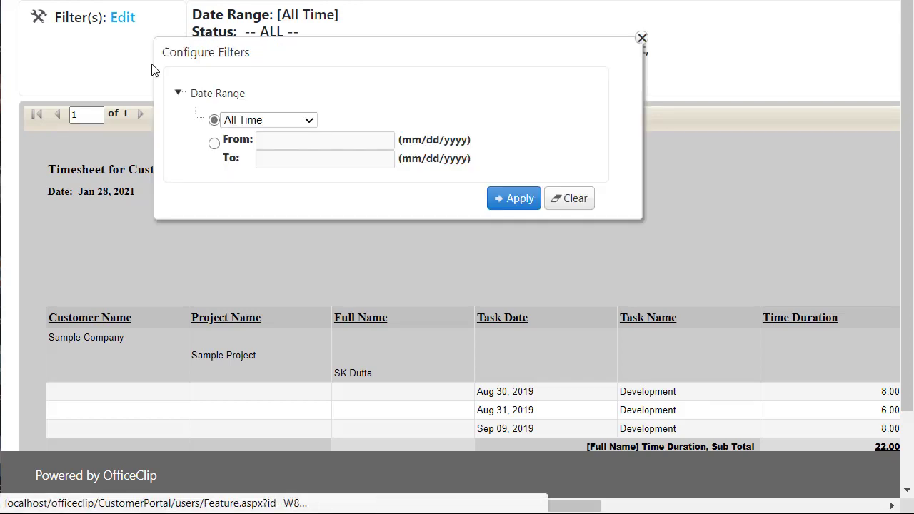
click(310, 122)
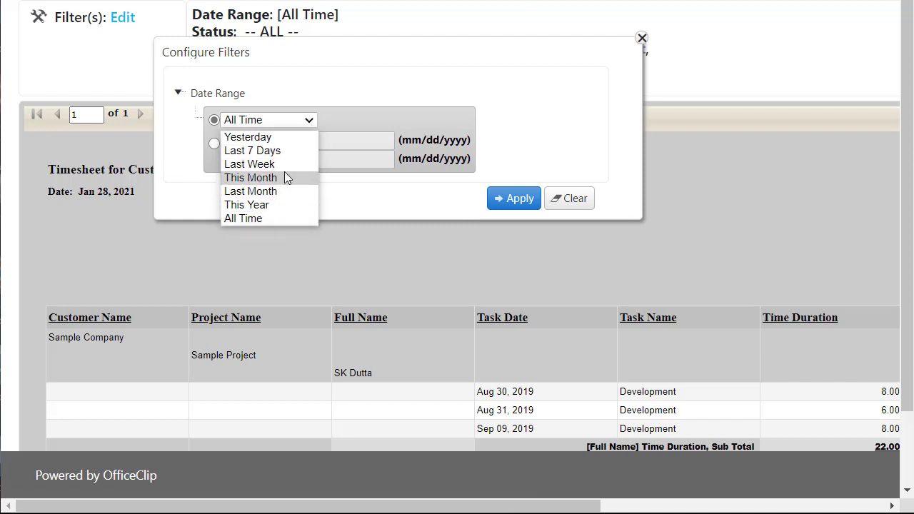
click(364, 107)
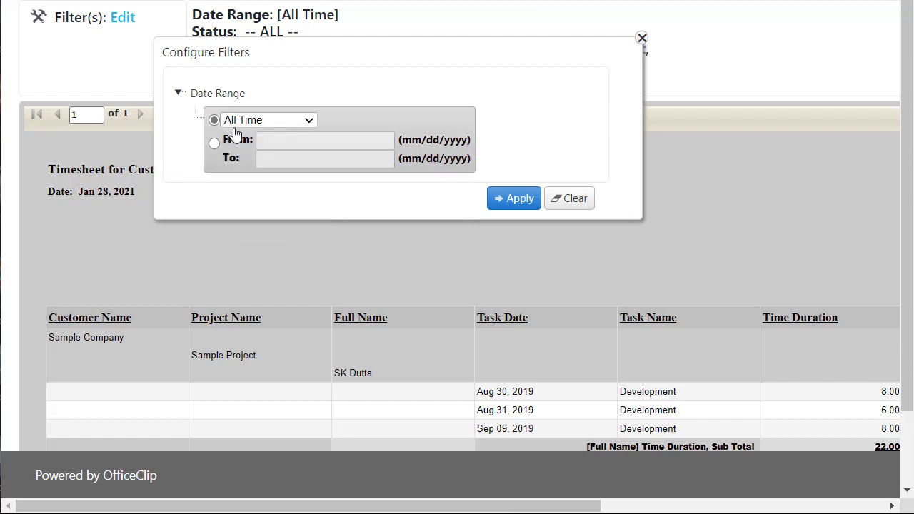